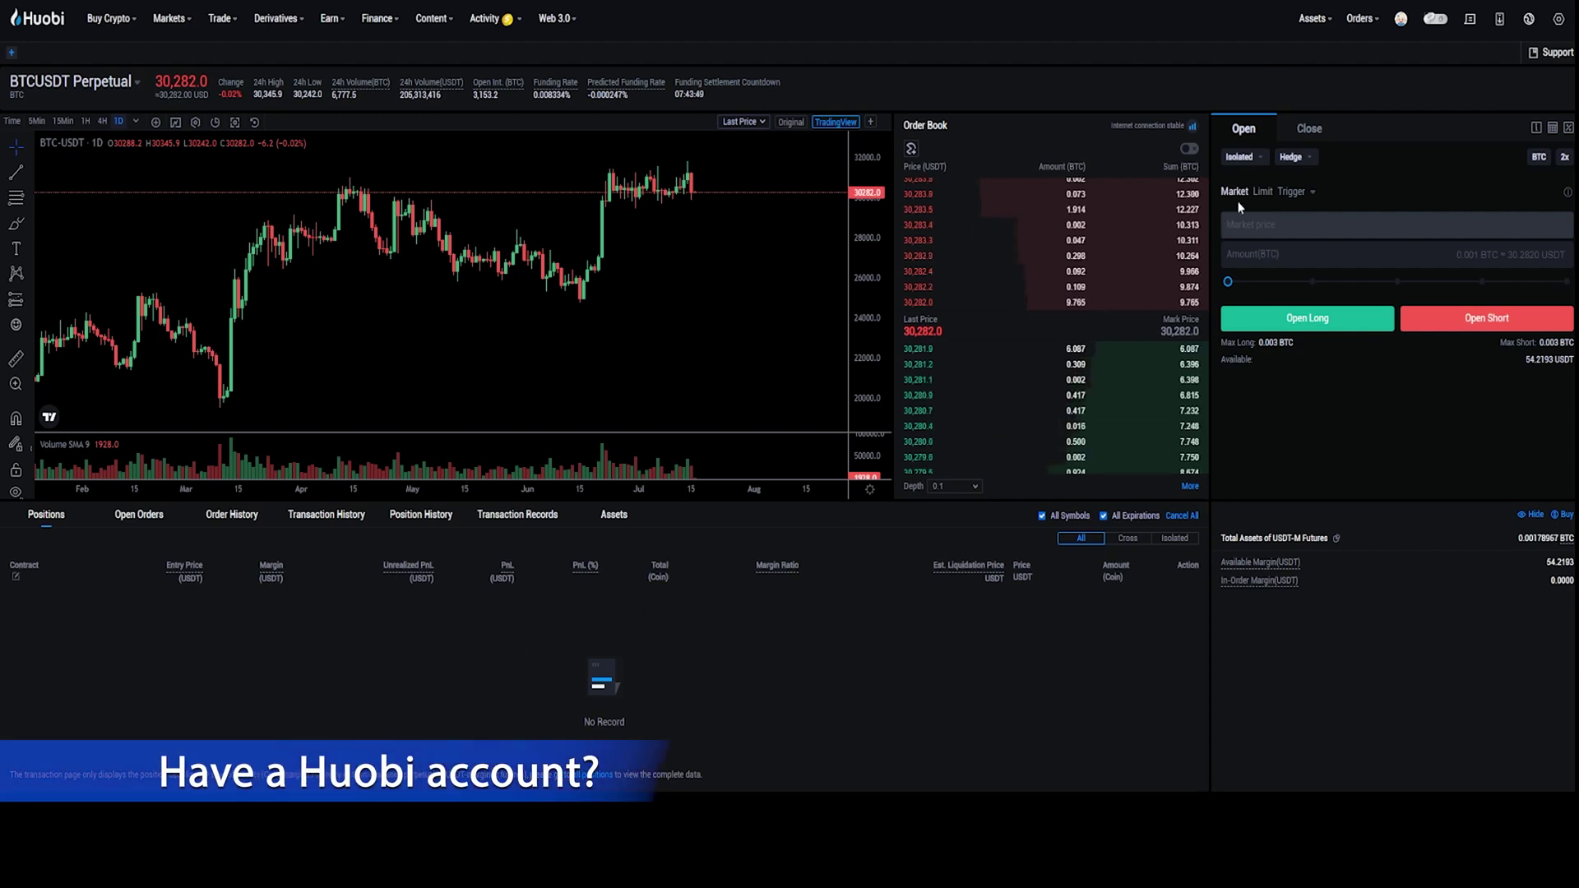
Step: Open a market long position on BTCUSDT Perpetual with the amount set to 50%
left_click(1400, 281)
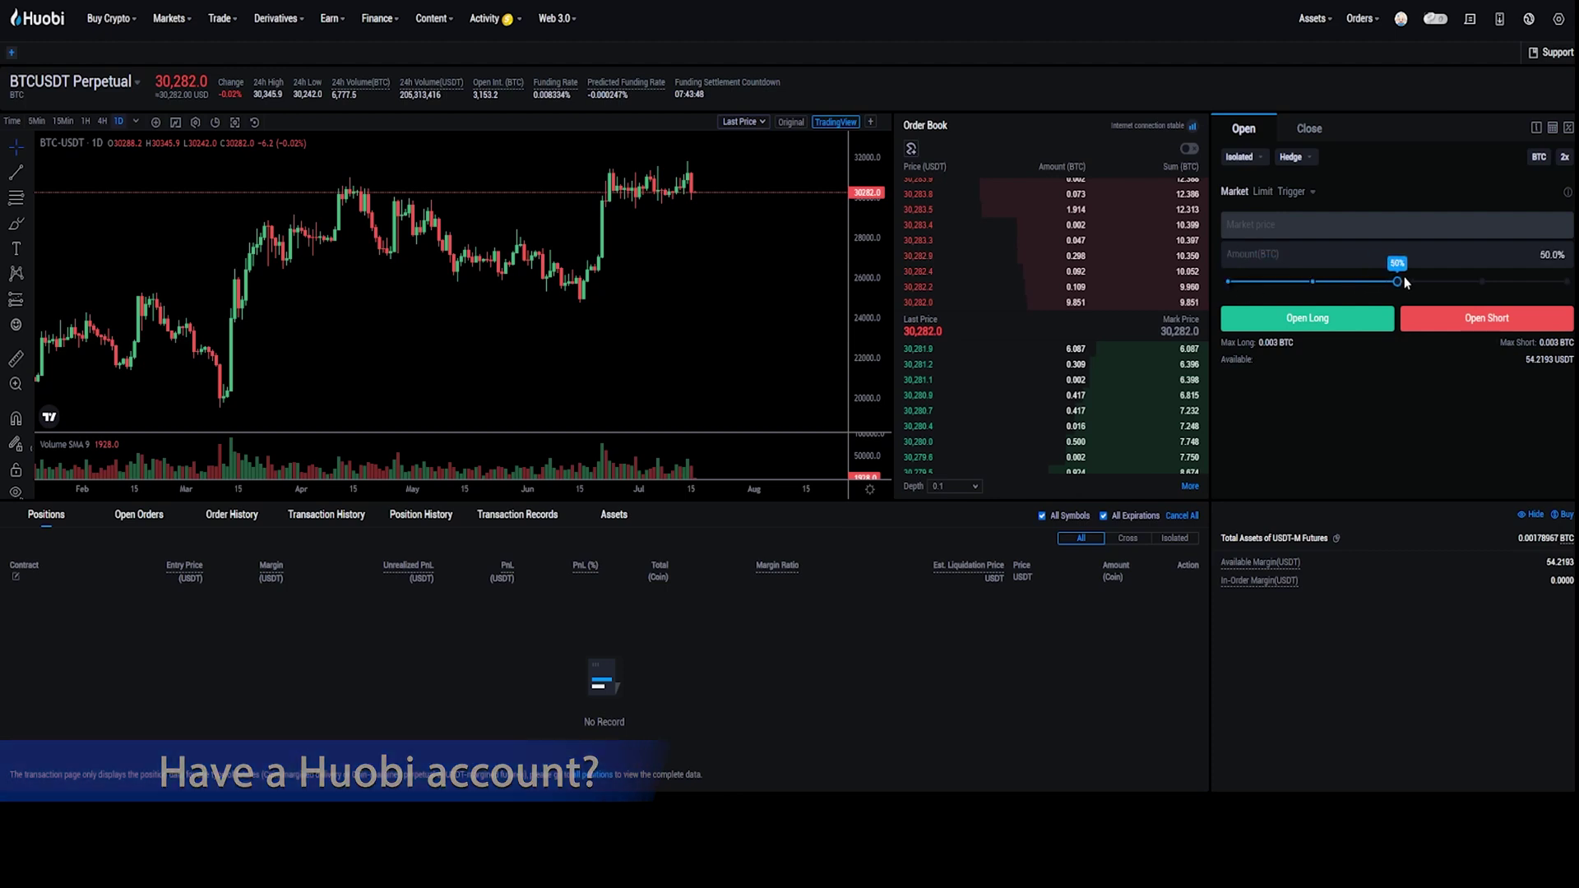
left_click(1309, 321)
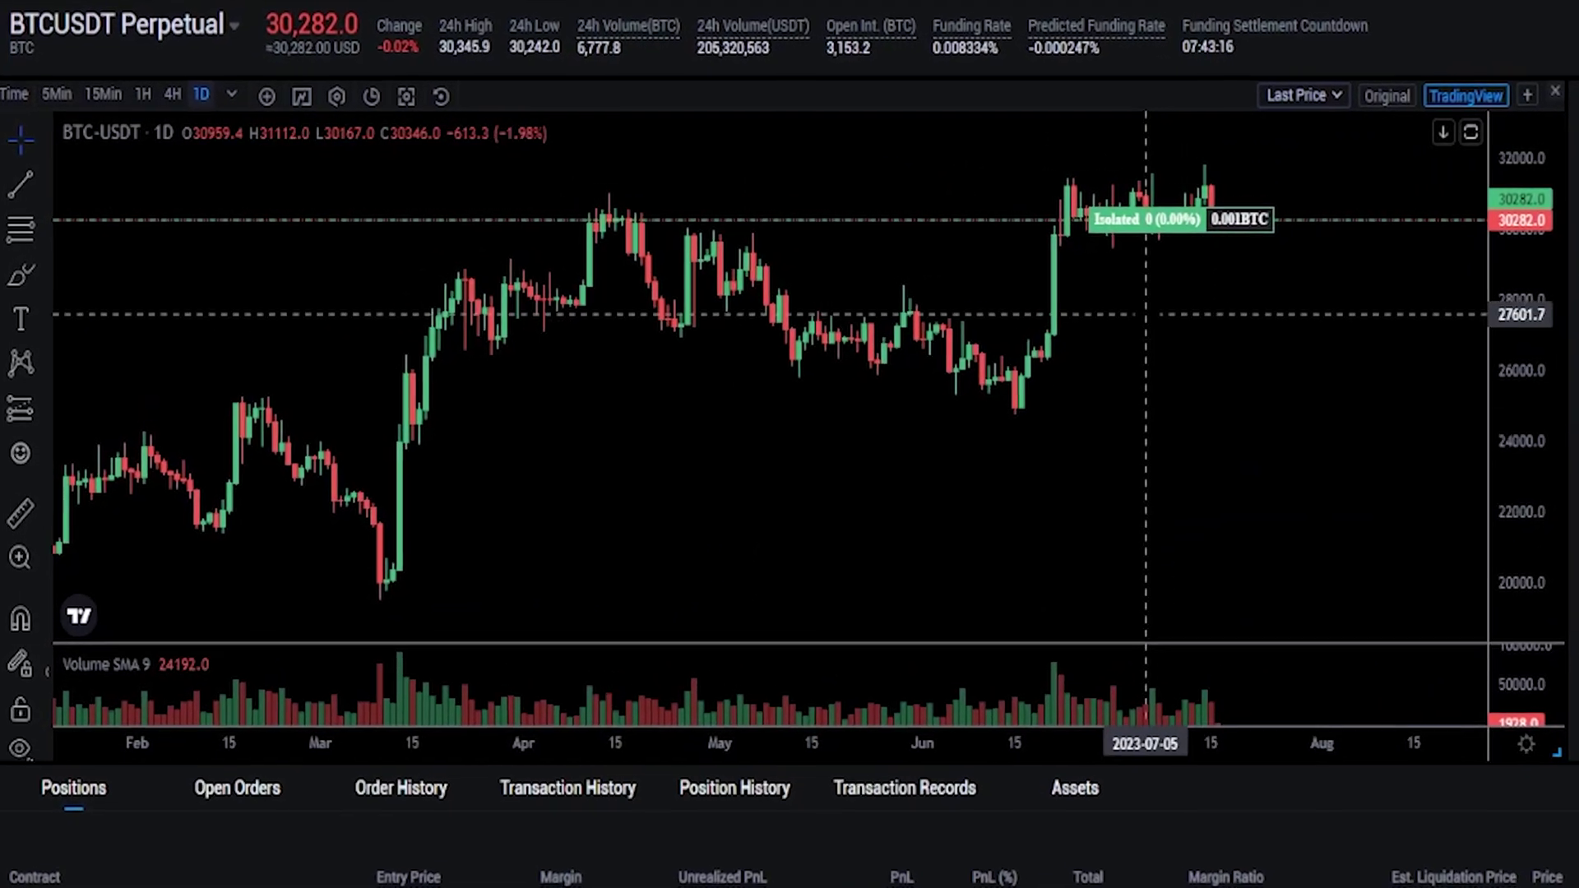
Step: Draw a resistance rectangle over the recent highs from 2023-06-23 to 2023-08-11, between about 31,240 and 31,825
scroll(1085, 384, "up", 4)
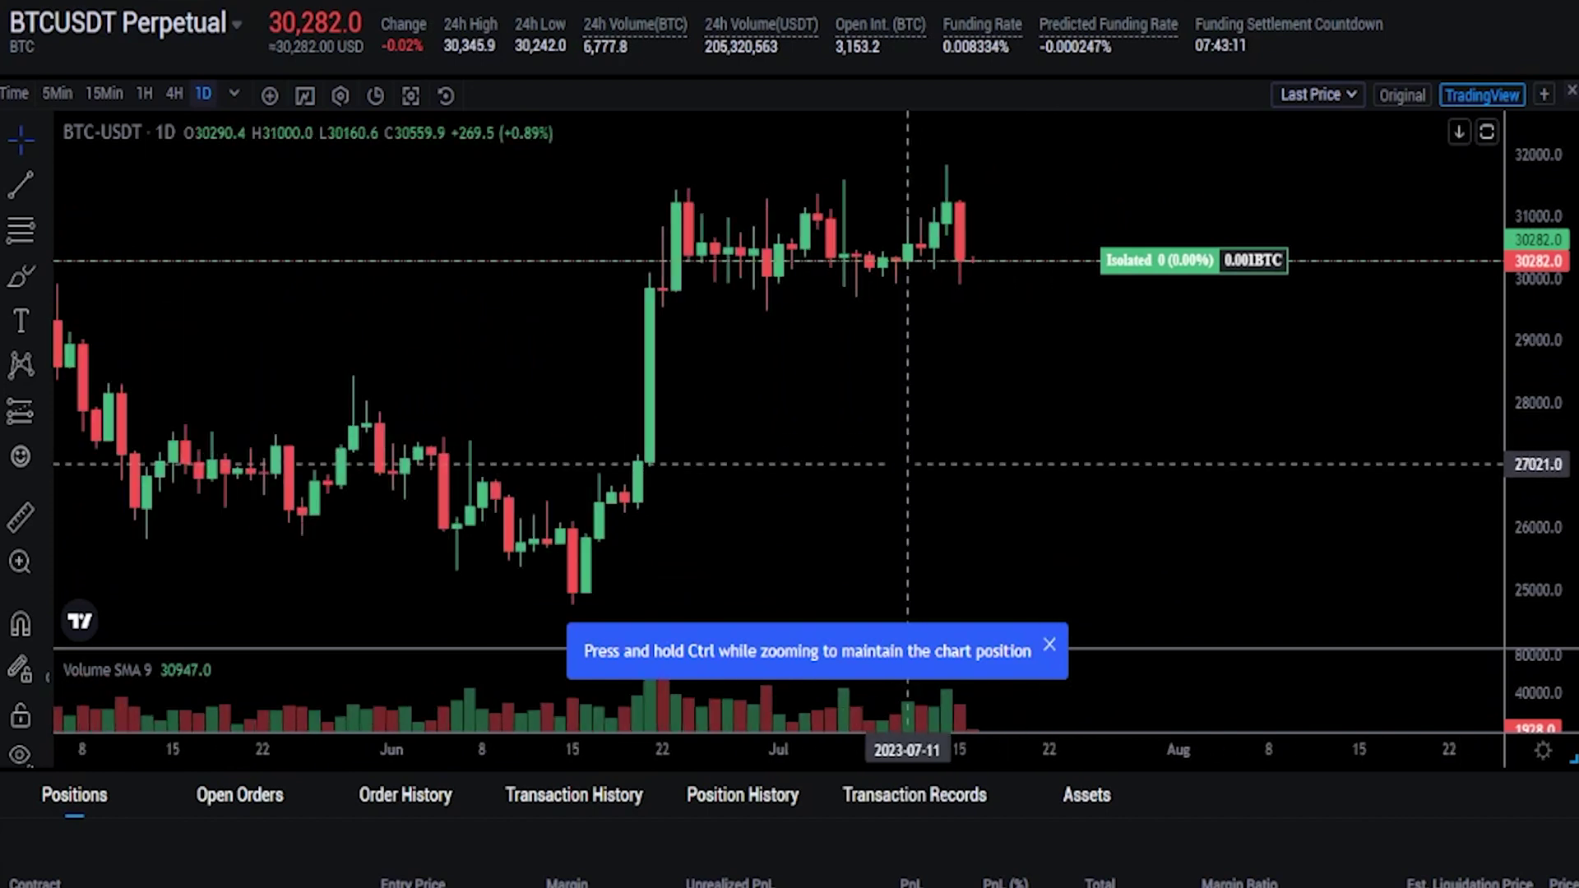
left_click(44, 276)
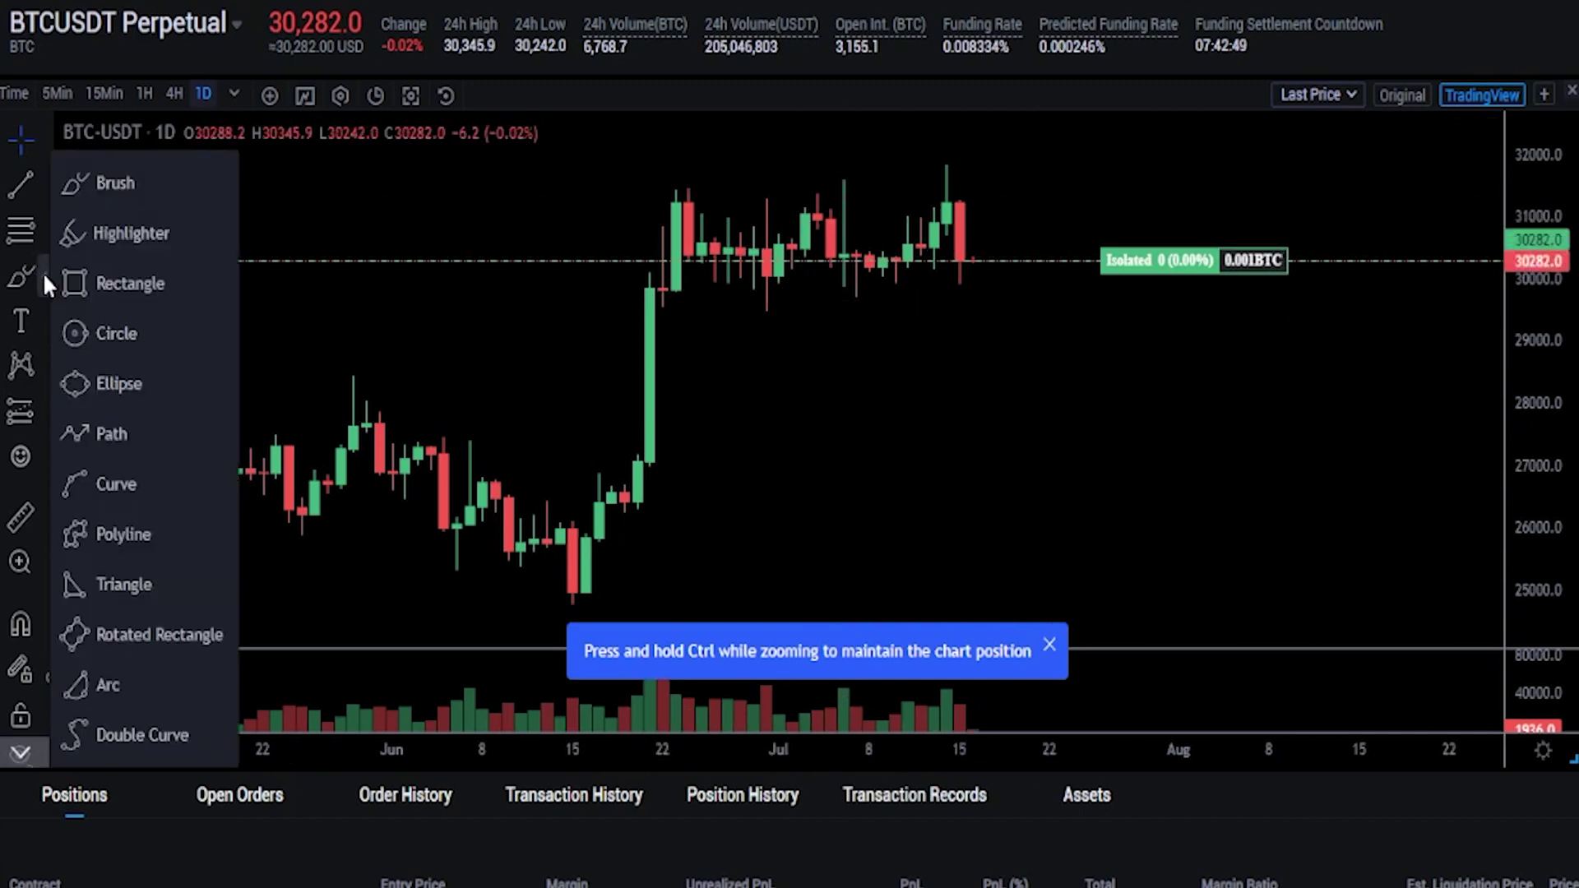
left_click(115, 283)
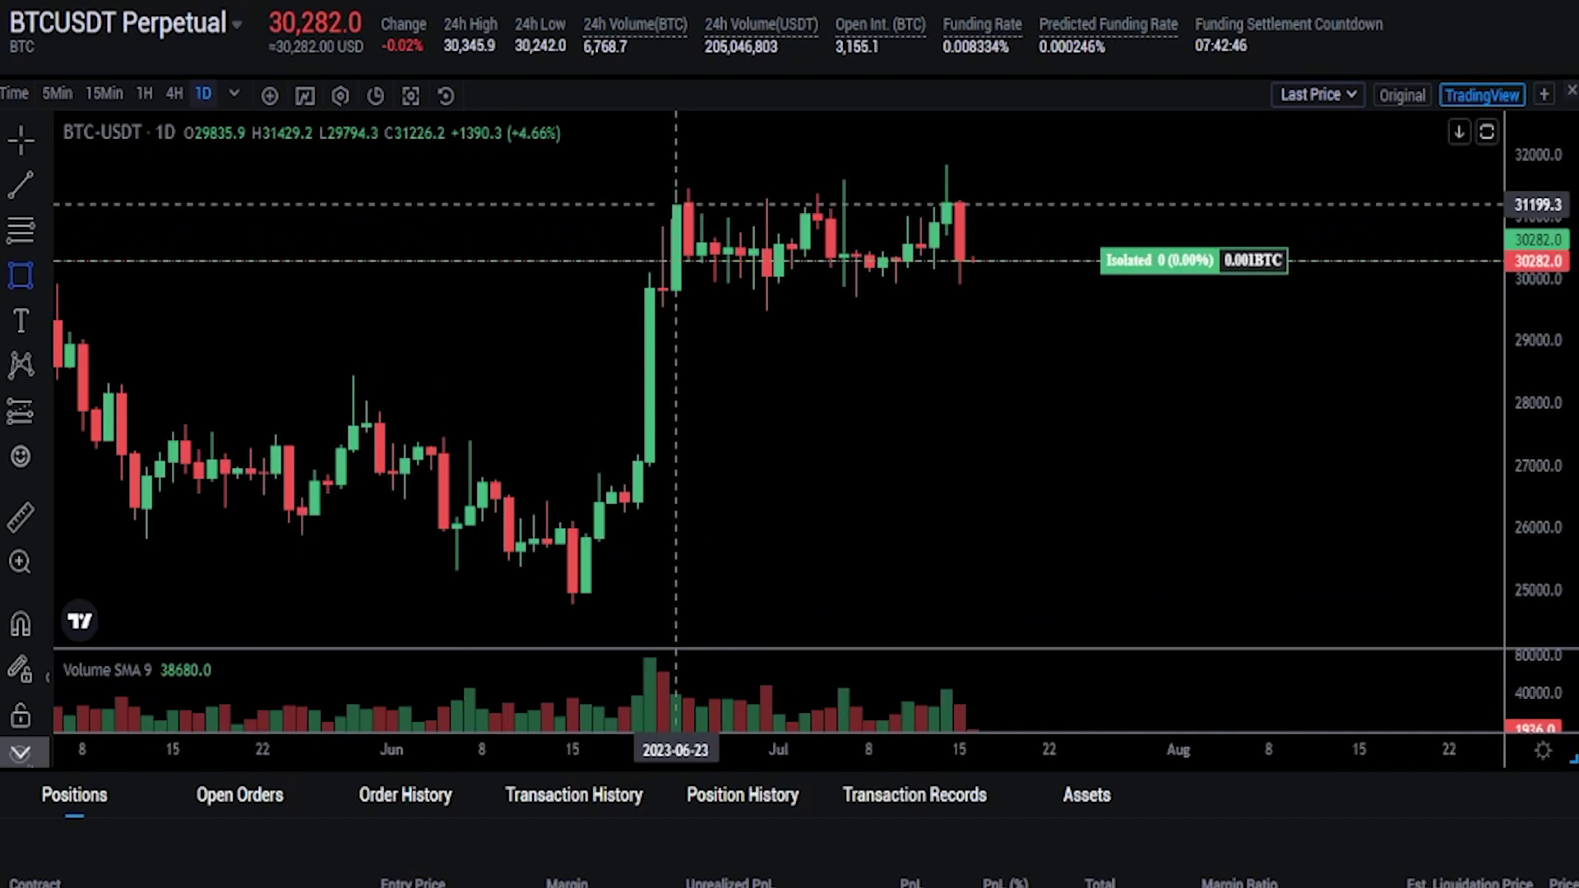
left_click(676, 201)
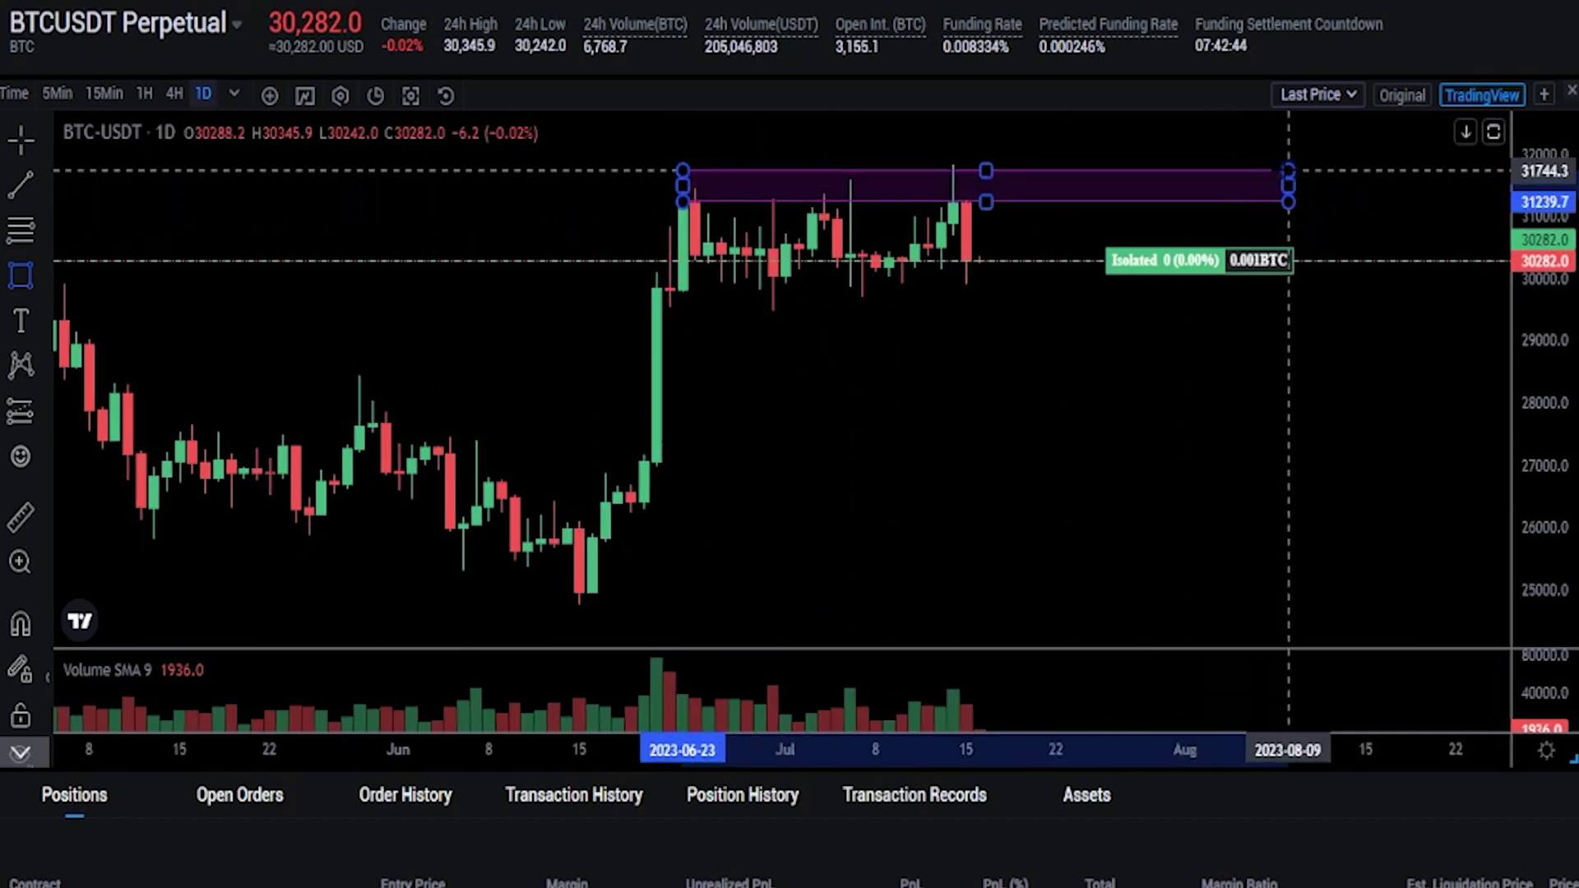
left_click(1315, 164)
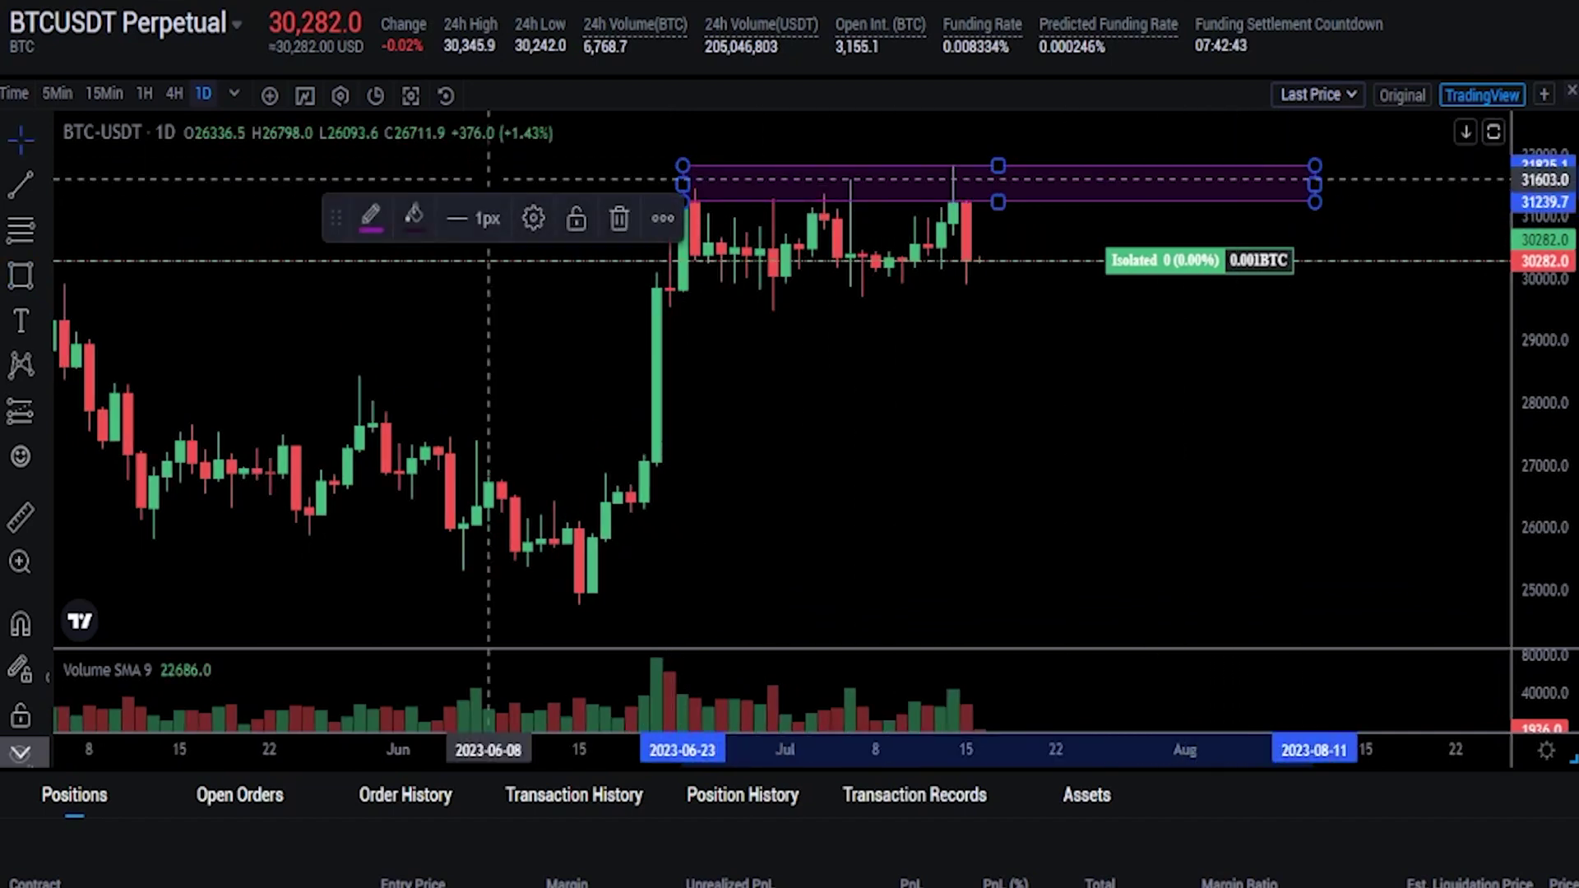
Step: Draw a support rectangle over the recent lows starting 2023-06-24, between about 30,008 and 29,504, and deselect it
left_click(21, 278)
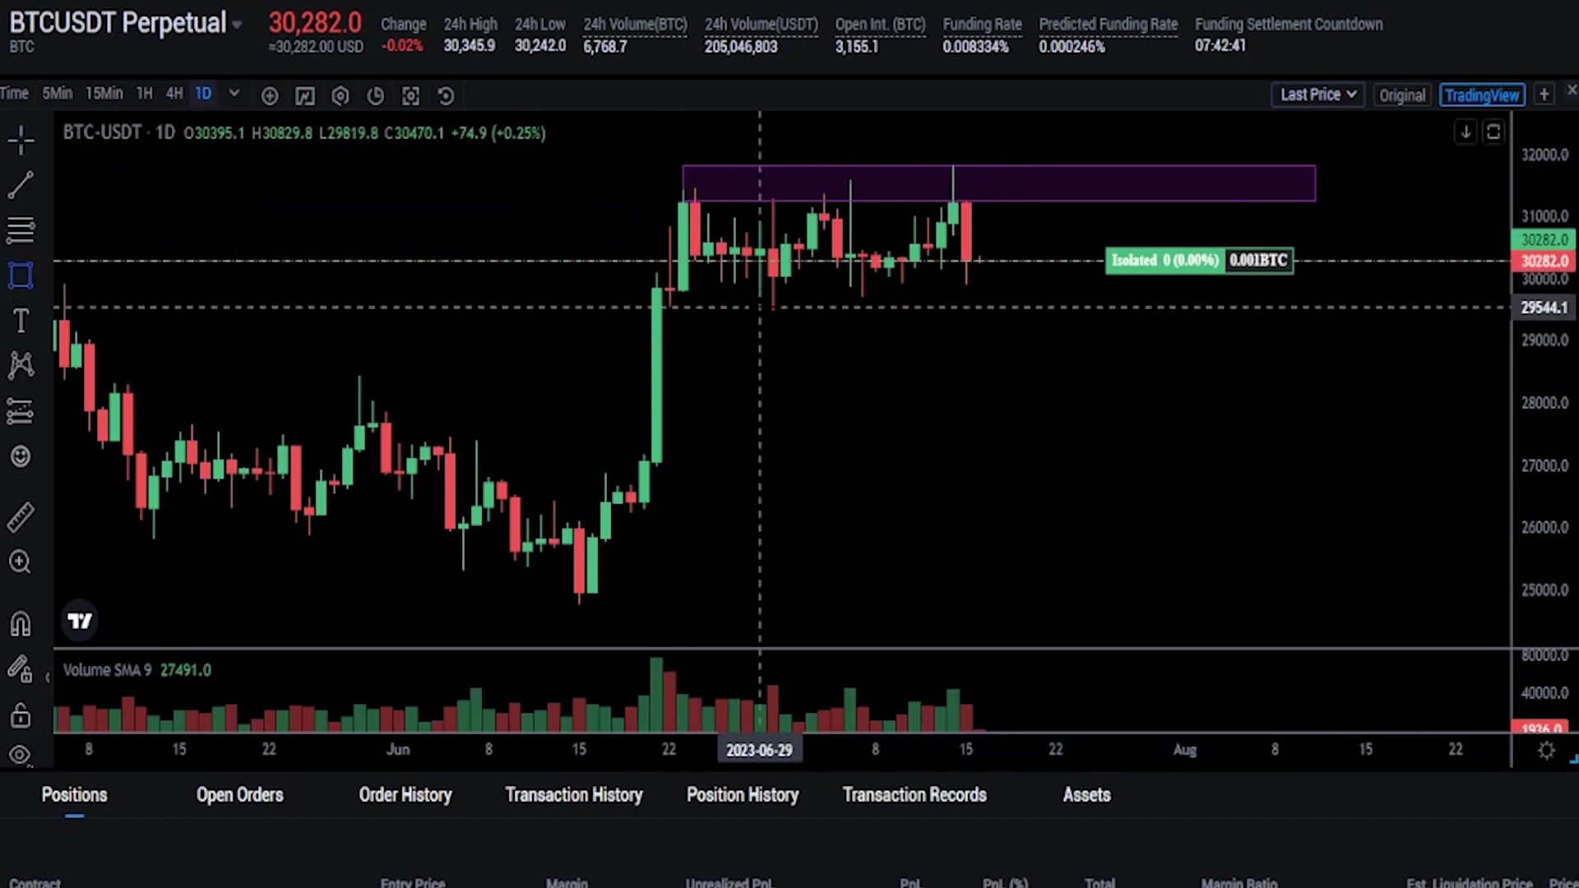
left_click(695, 279)
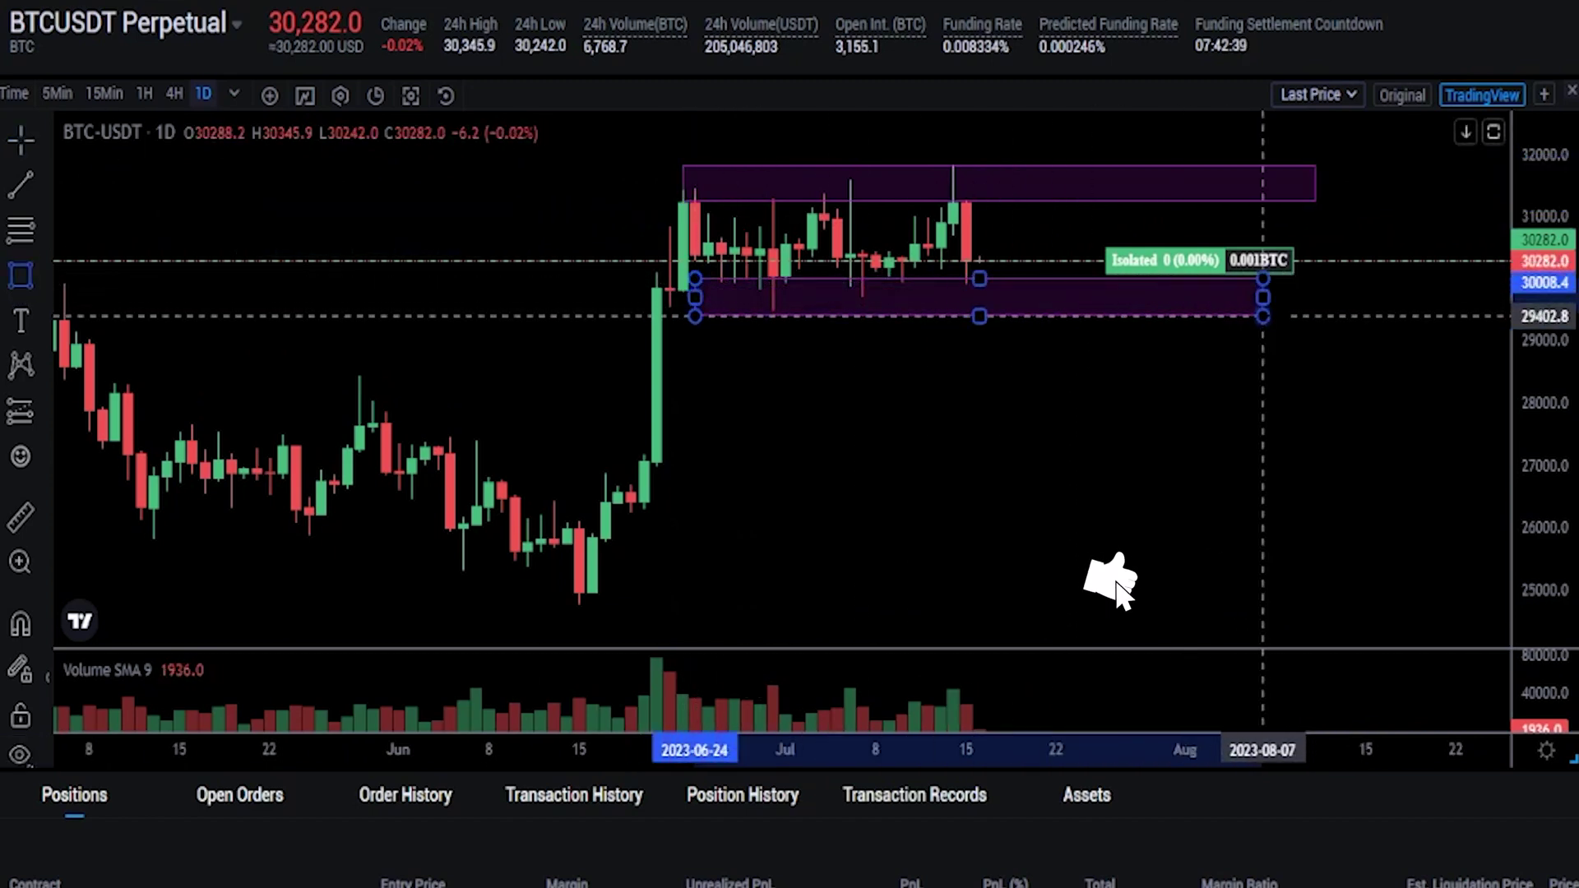
left_click(1431, 308)
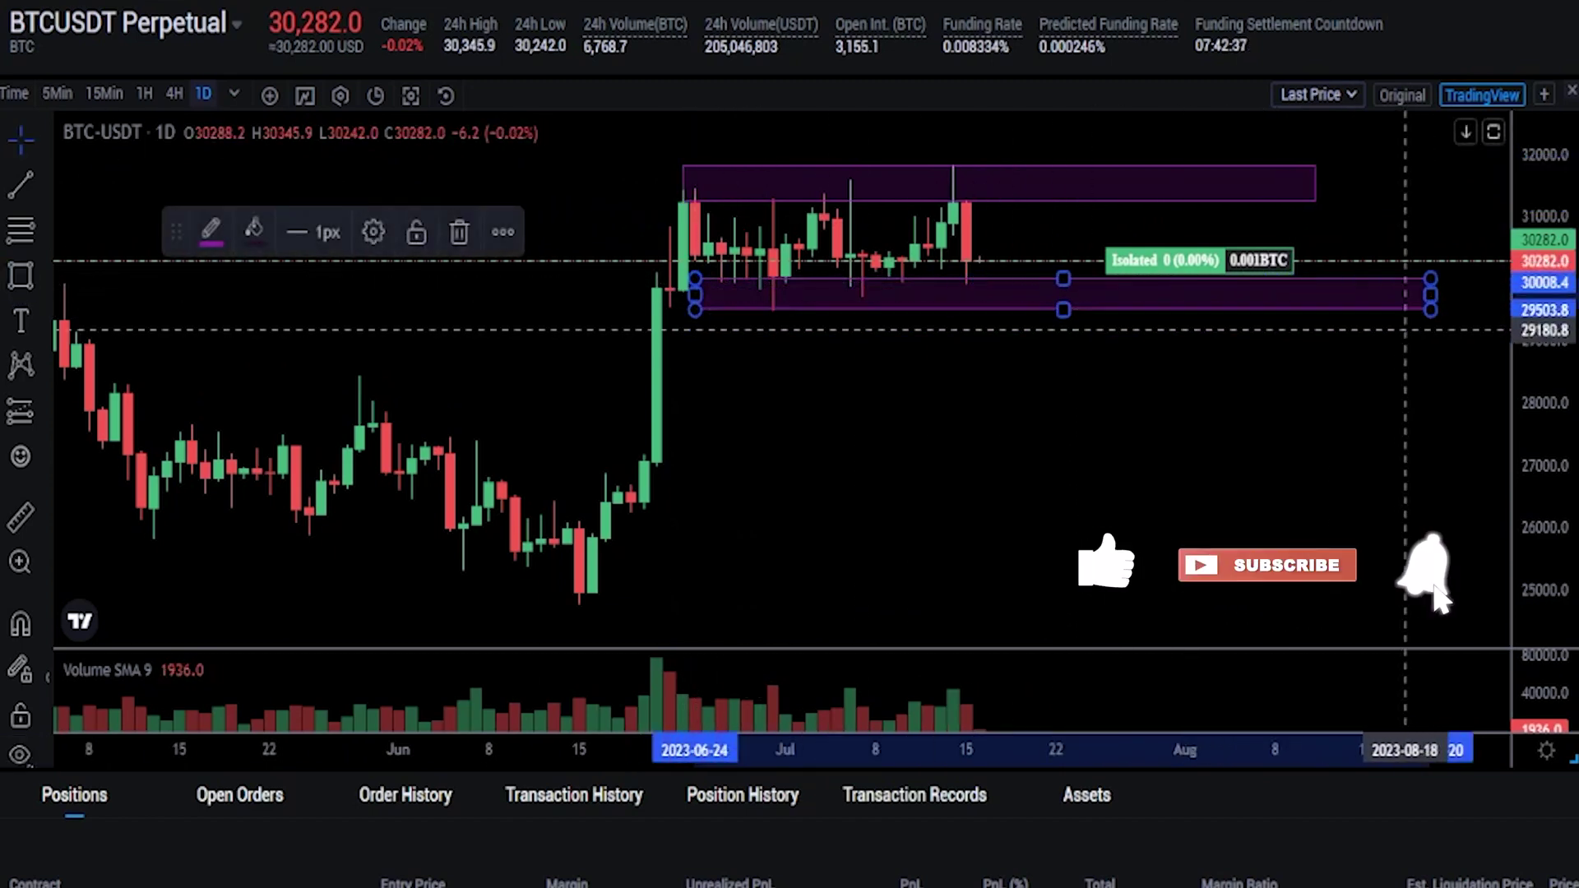
left_click(862, 447)
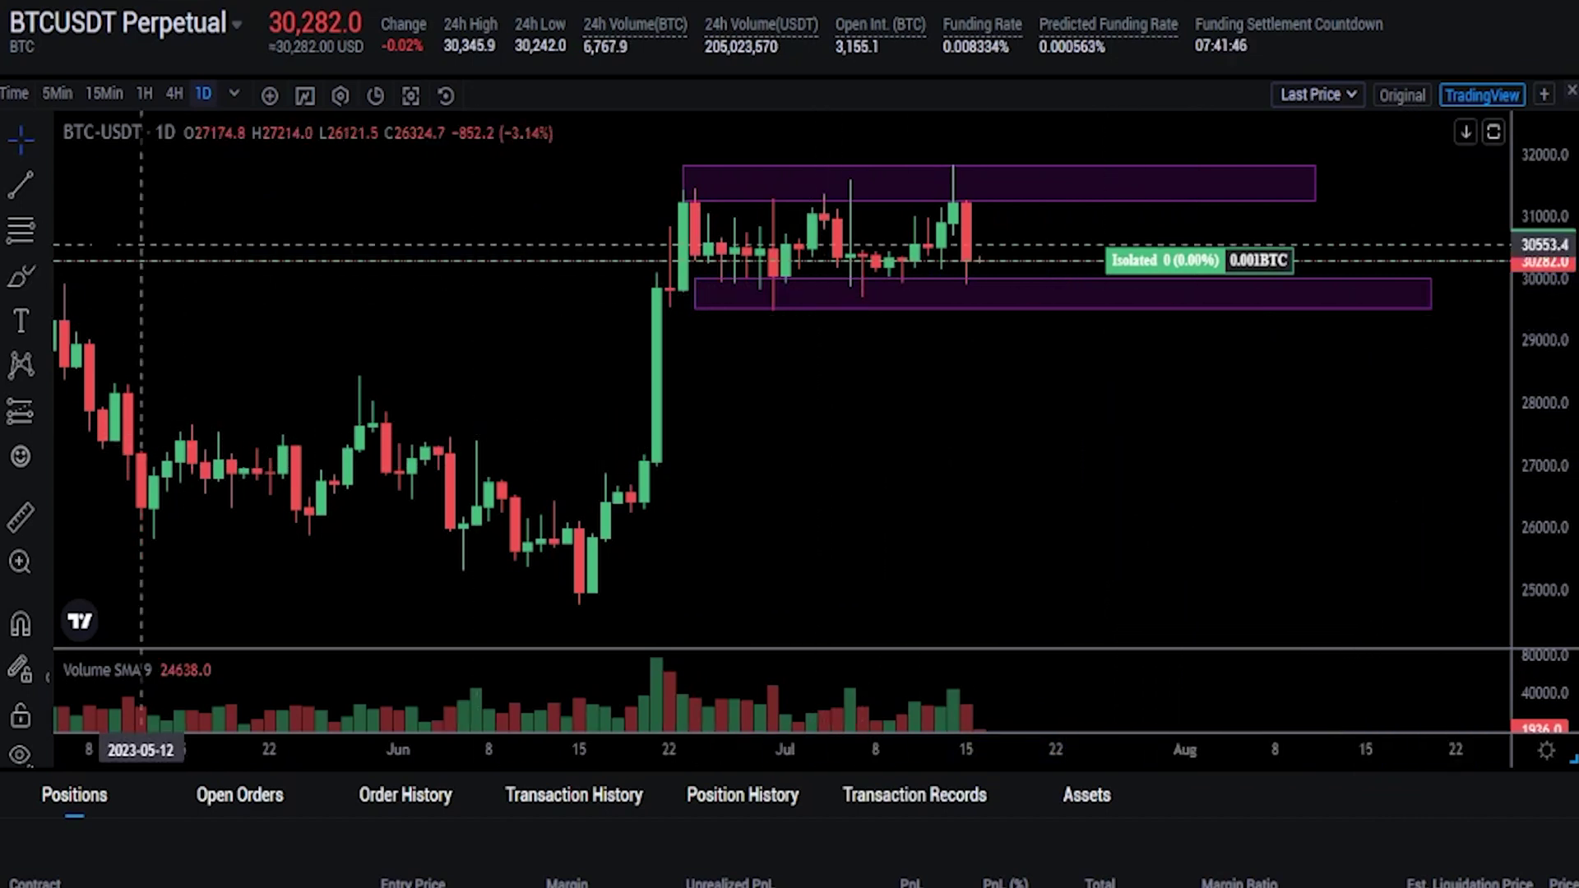
Step: Circle the area above resistance, the current price and the low in the support zone with the Brush, removing each mark
left_click(18, 284)
mouse_move(1008, 145)
left_mouse_down()
mouse_move(827, 153)
mouse_move(654, 284)
mouse_move(1019, 148)
mouse_move(992, 144)
left_mouse_up()
key("ctrl+z")
mouse_move(958, 255)
left_mouse_down()
mouse_move(999, 249)
mouse_move(959, 267)
mouse_move(987, 245)
left_mouse_up()
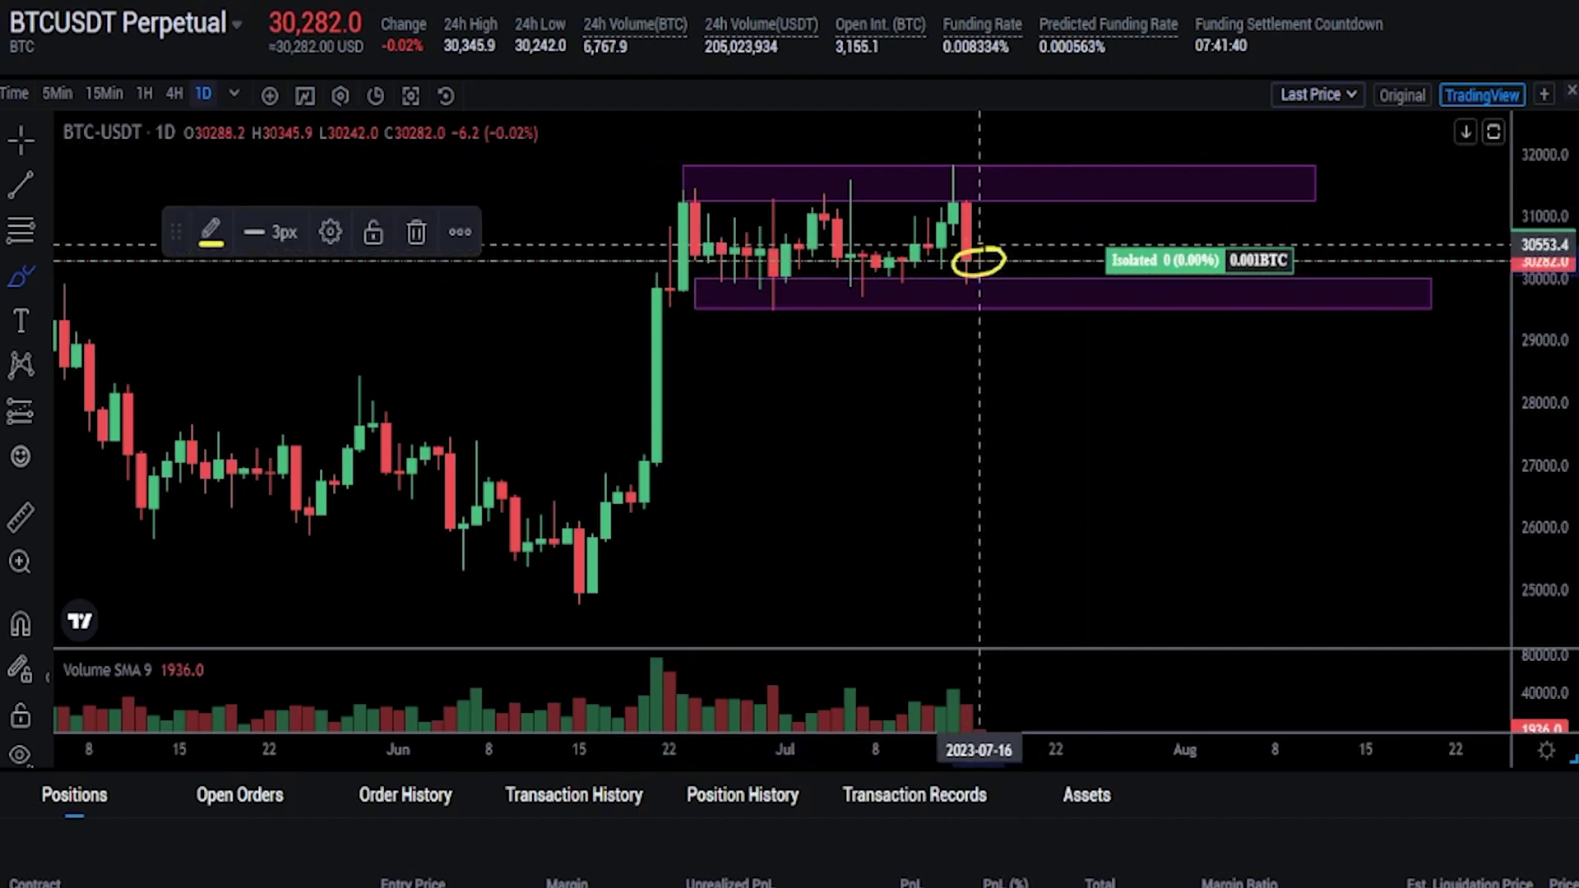
key("ctrl+z")
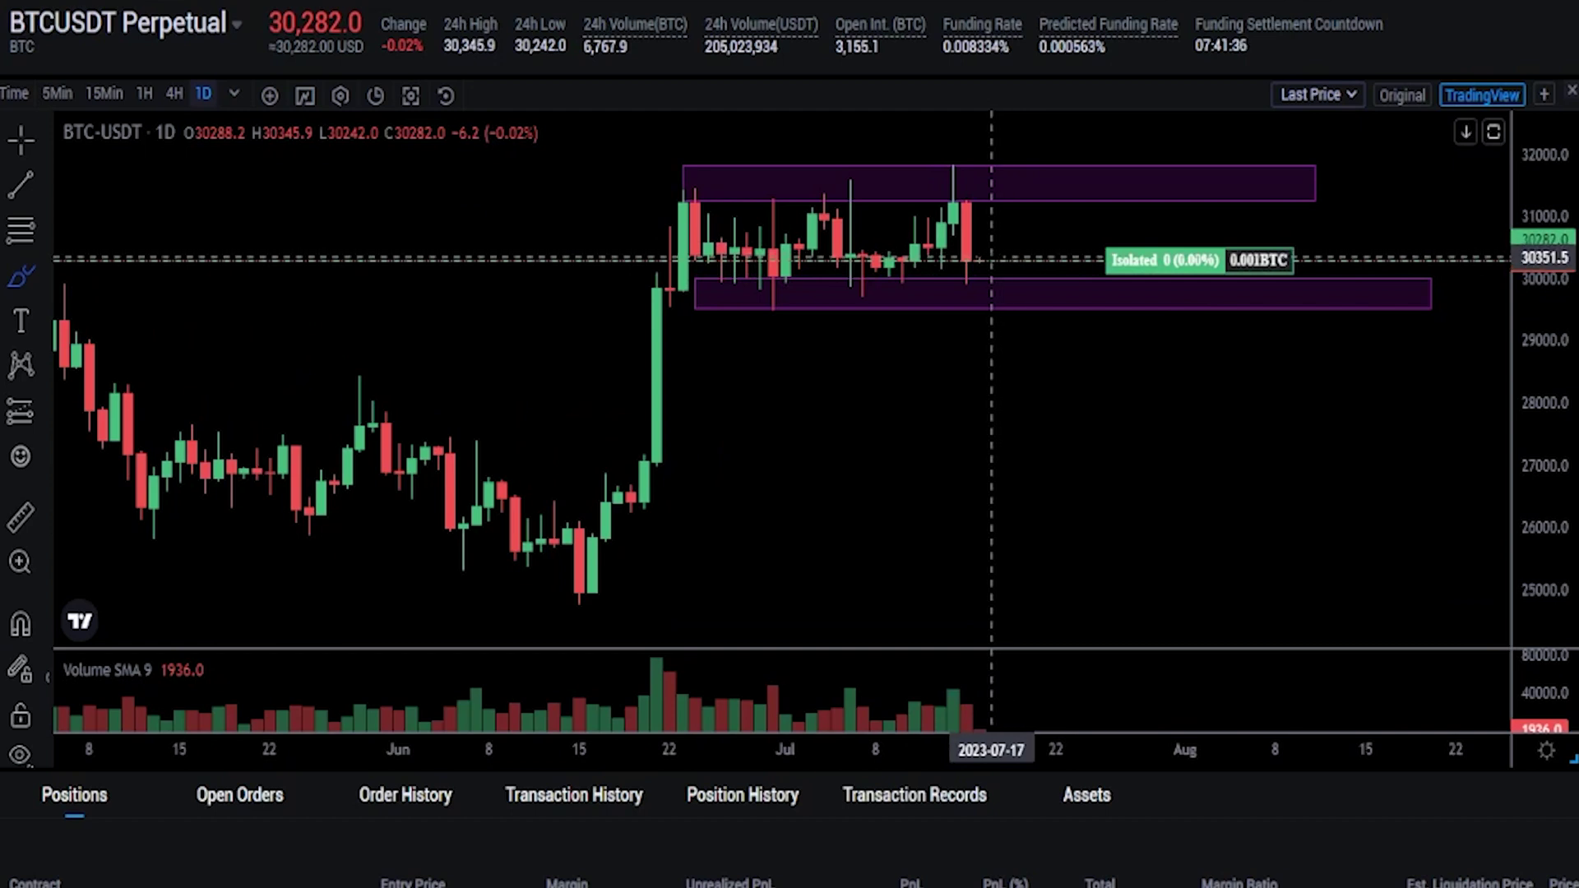
mouse_move(796, 303)
left_mouse_down()
mouse_move(748, 312)
mouse_move(786, 311)
left_mouse_up()
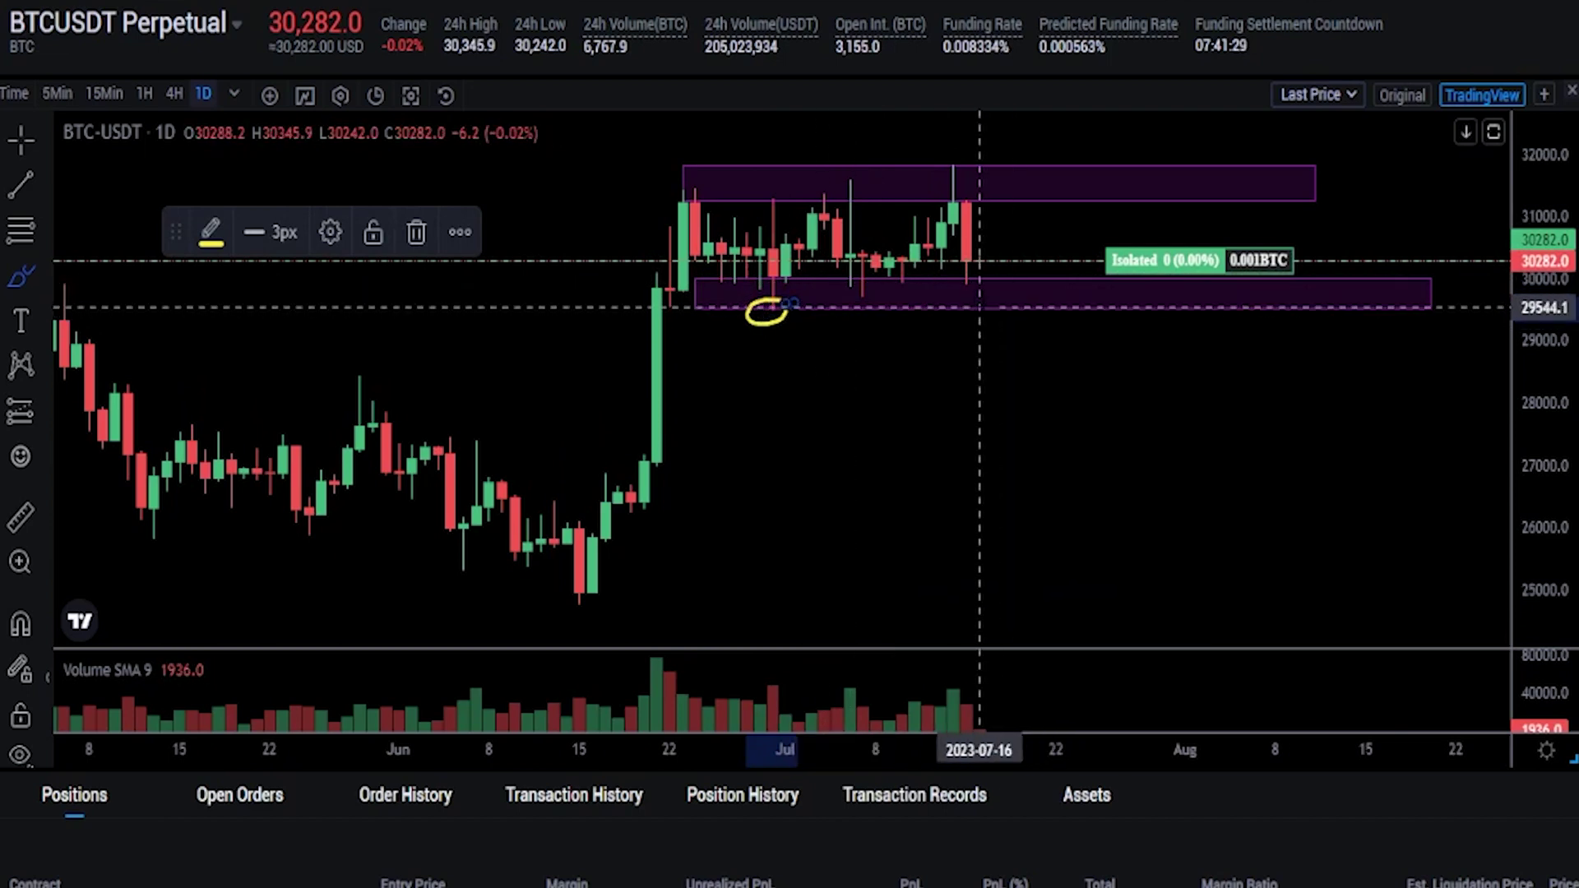
key("Delete")
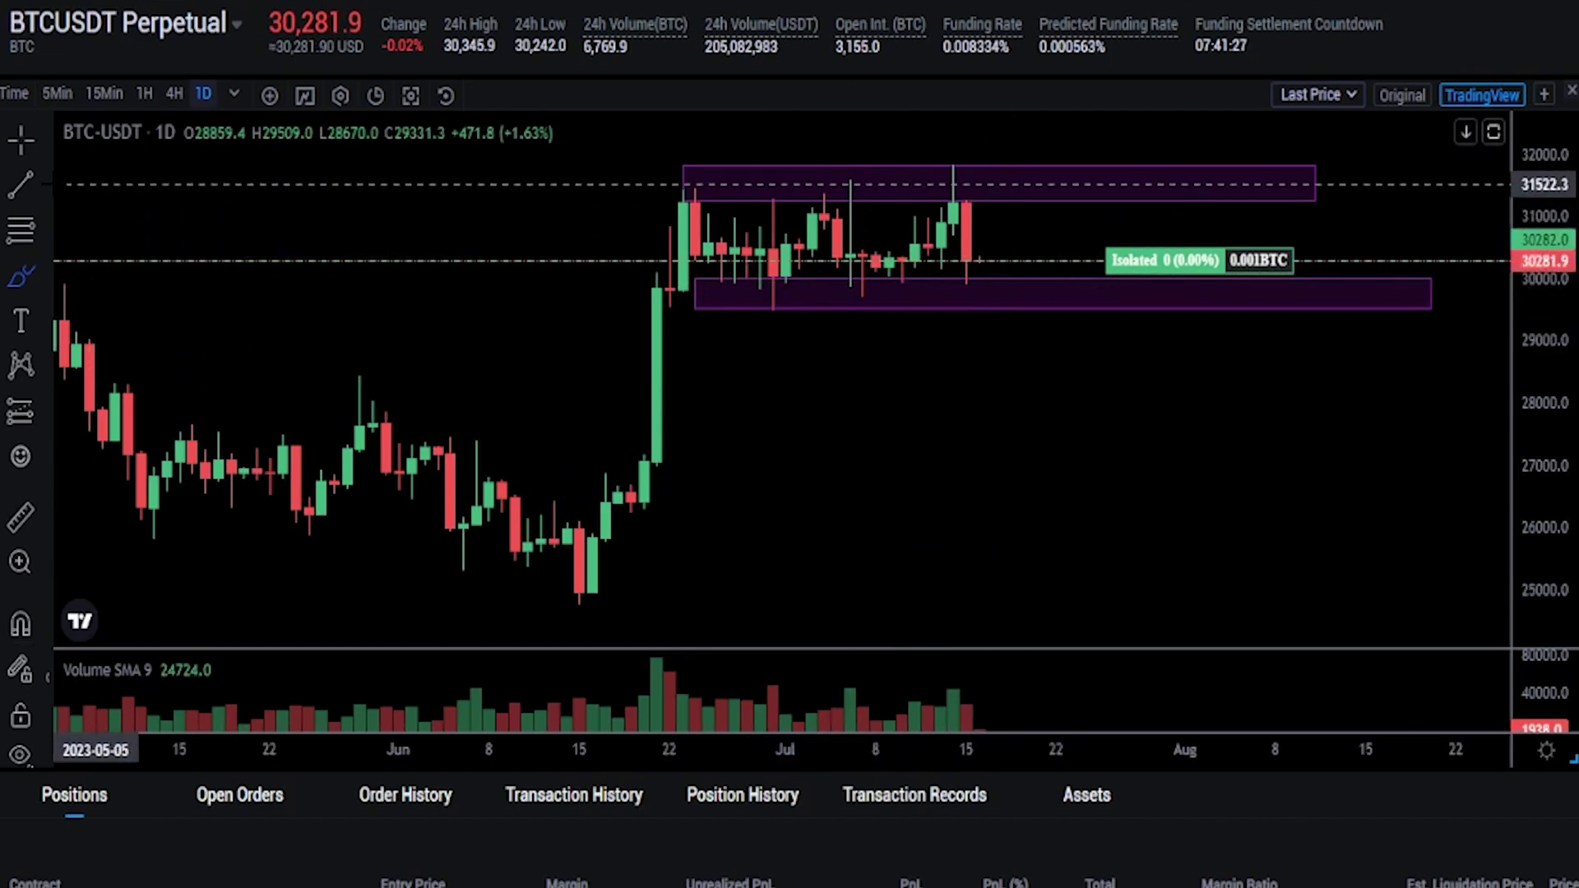
Step: Place a horizontal line just below the support rectangle at 29,423 to mark the stop-loss level
left_click(43, 184)
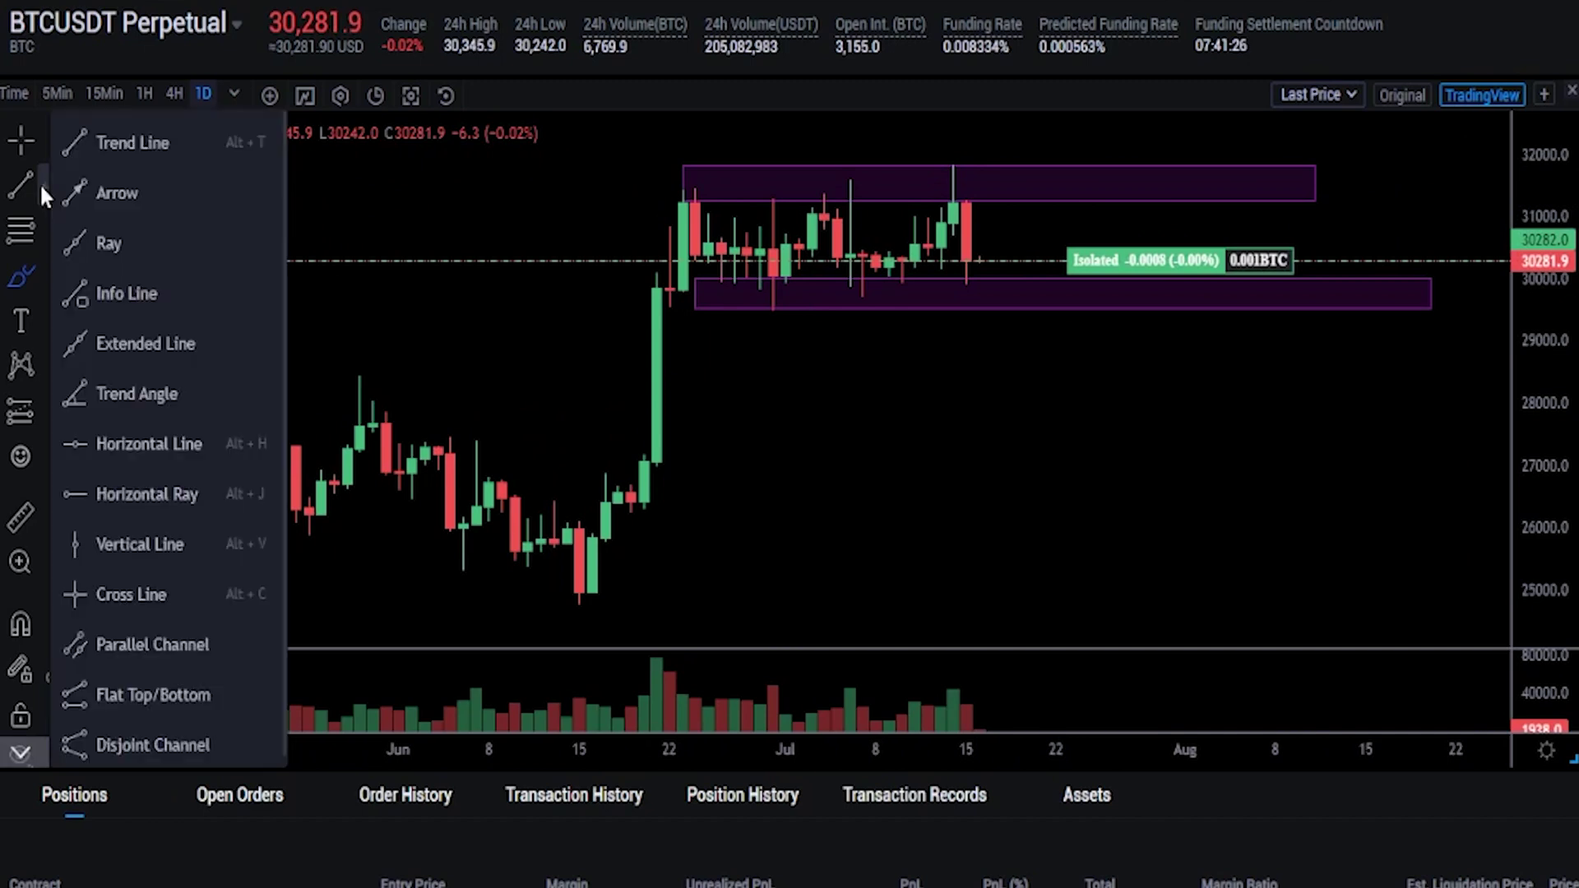
left_click(133, 443)
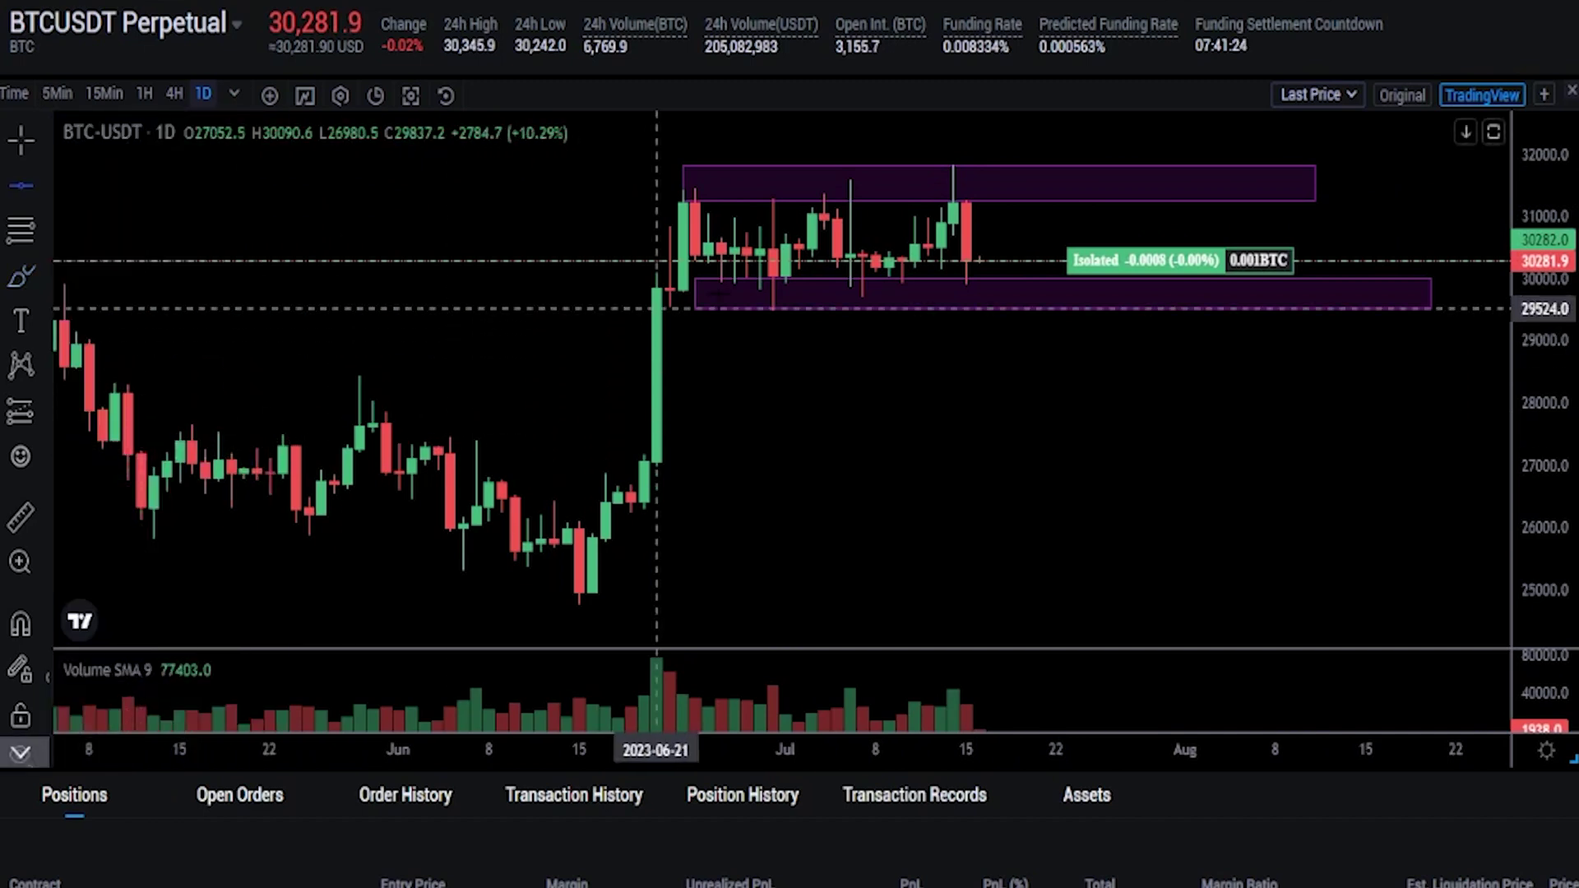
left_click(1043, 316)
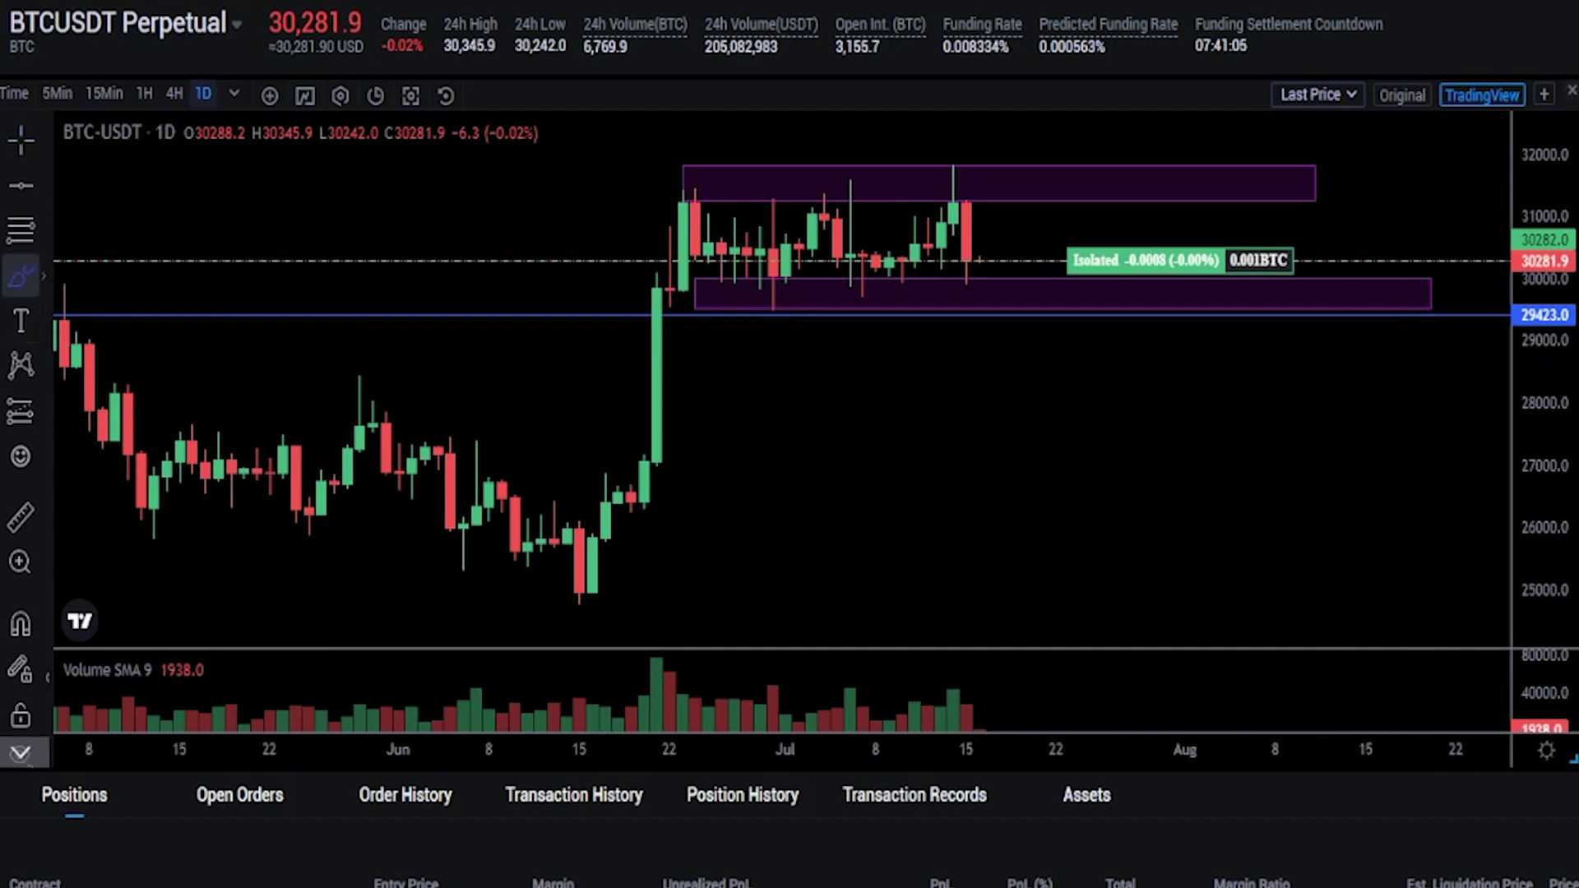
Step: Mark the area above the resistance zone and its candle highs with temporary freehand Brush strokes
left_click(21, 278)
mouse_move(1055, 149)
left_mouse_down()
mouse_move(978, 145)
mouse_move(1058, 197)
mouse_move(1058, 142)
left_mouse_up()
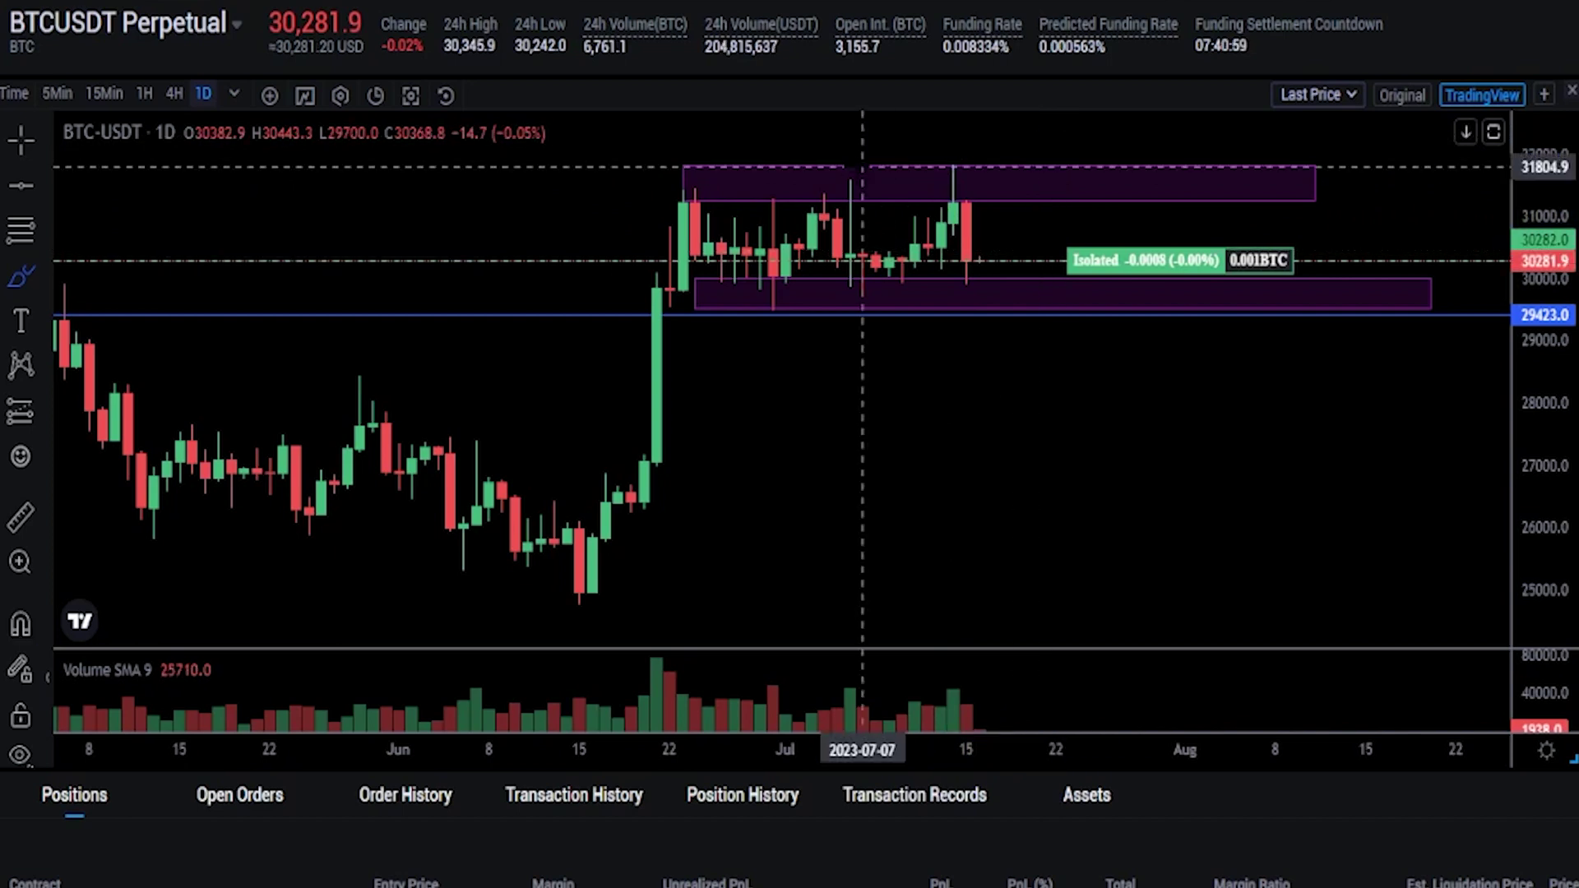
left_click_drag(850, 169, 837, 170)
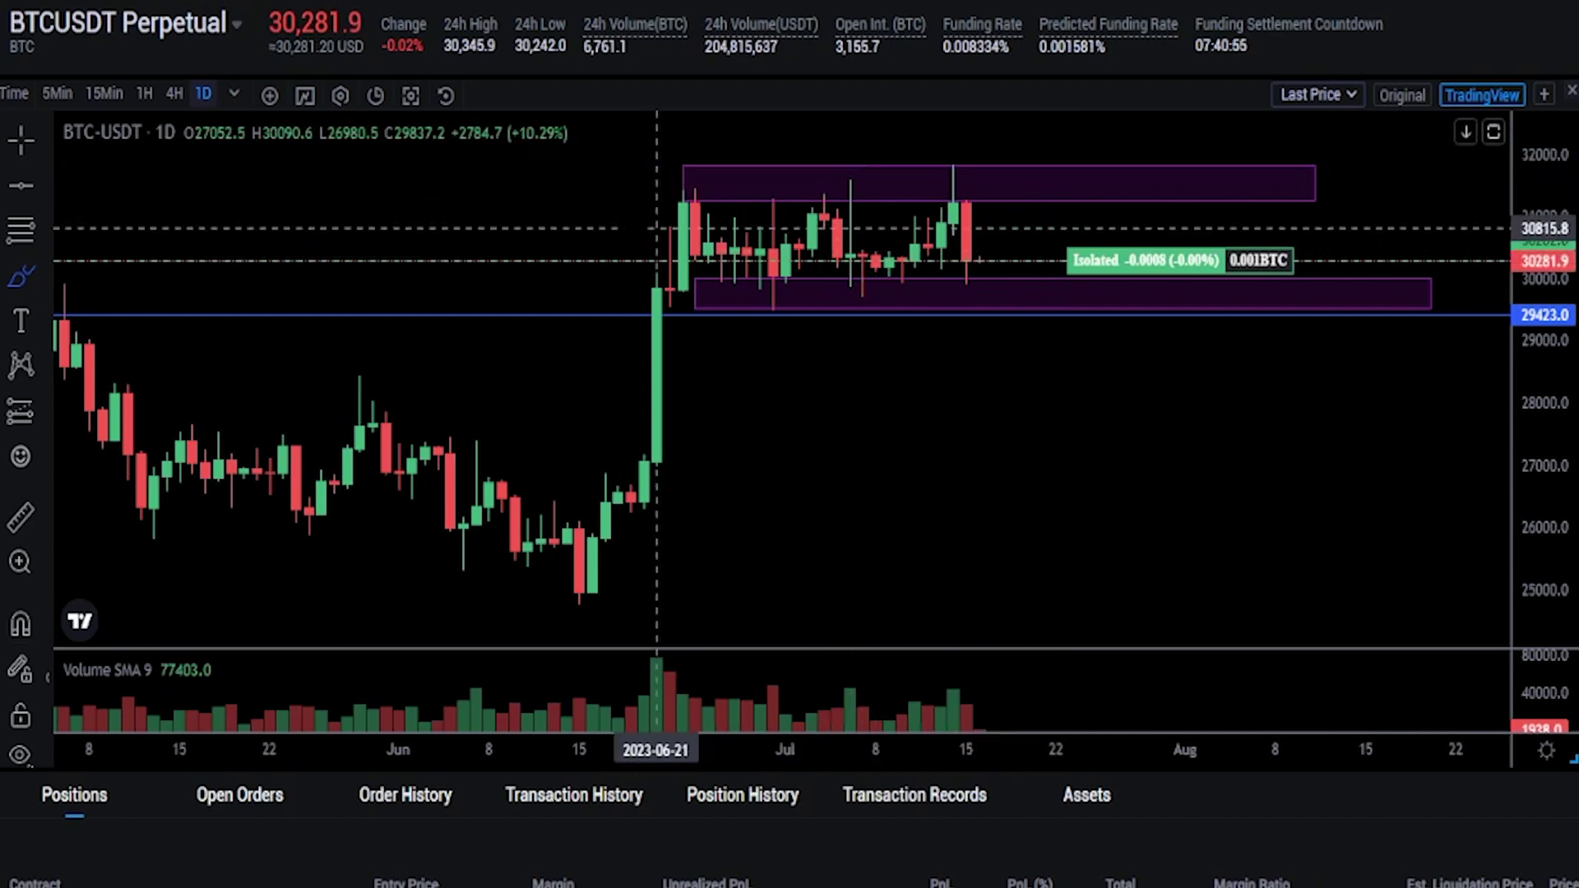
Step: Place a horizontal line inside the resistance rectangle at 31,603 to mark the take-profit level
left_click(21, 186)
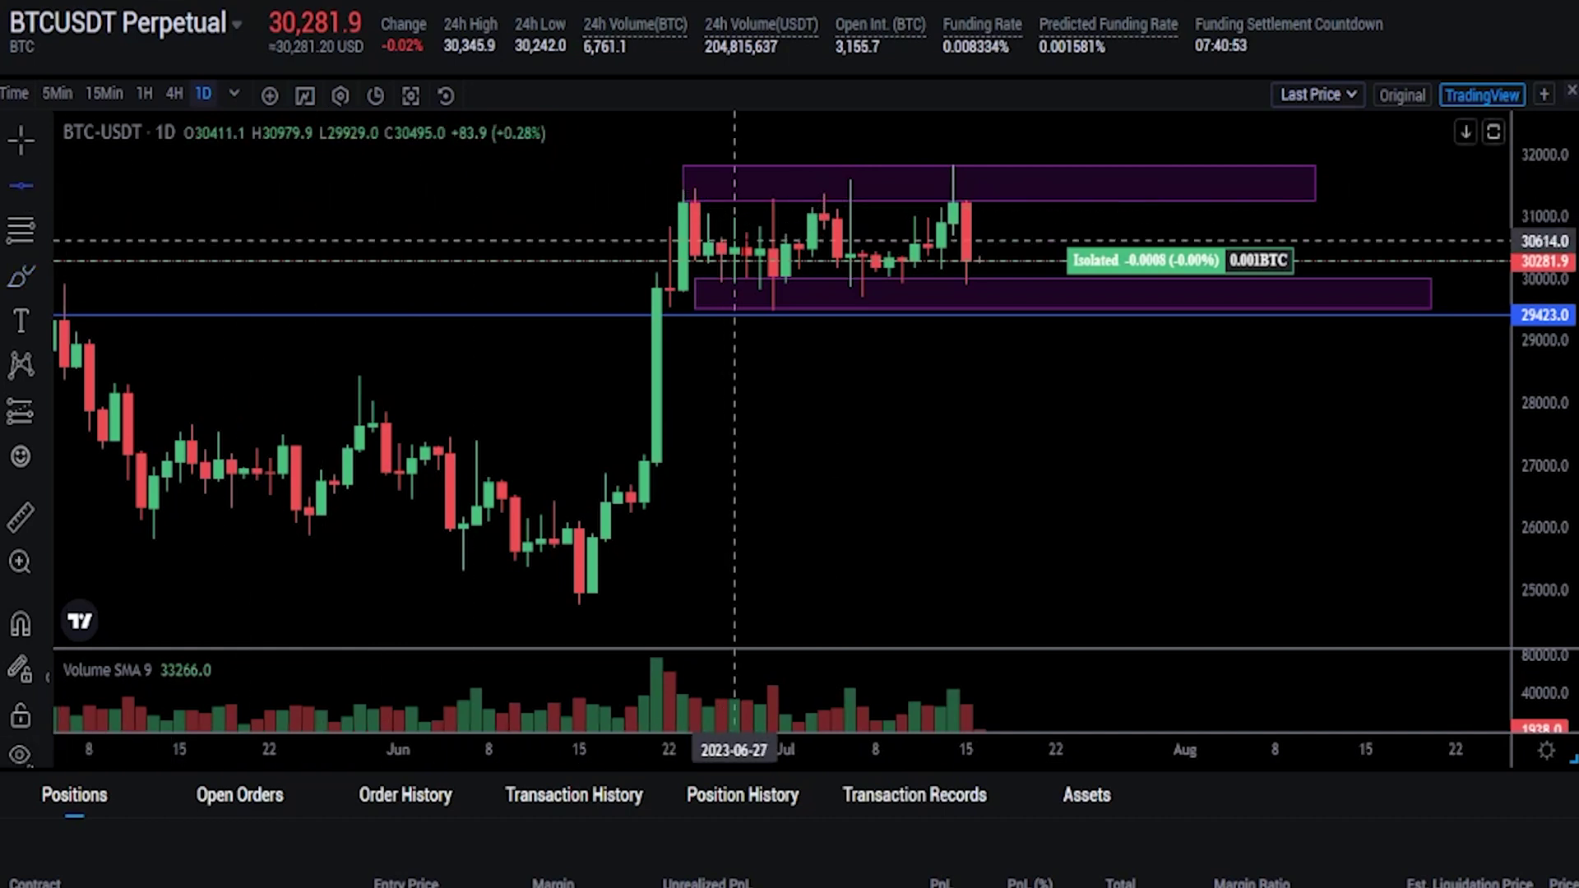
left_click(902, 179)
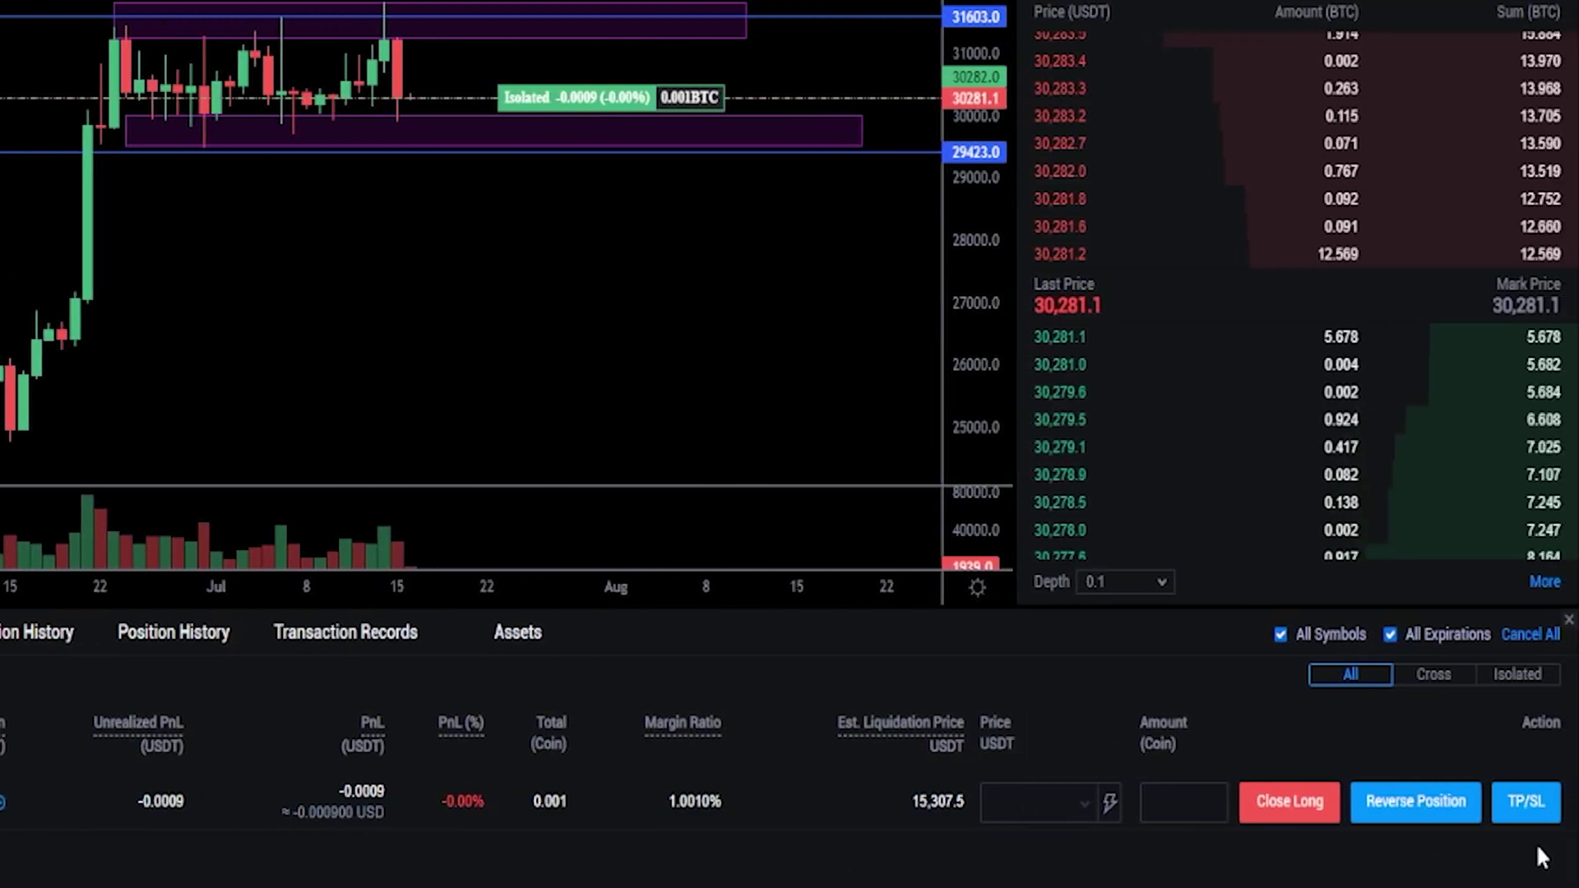
Step: Set the long position's take-profit price to 31603 and stop-loss price to 29423, at market for 100% of the amount
left_click(1532, 802)
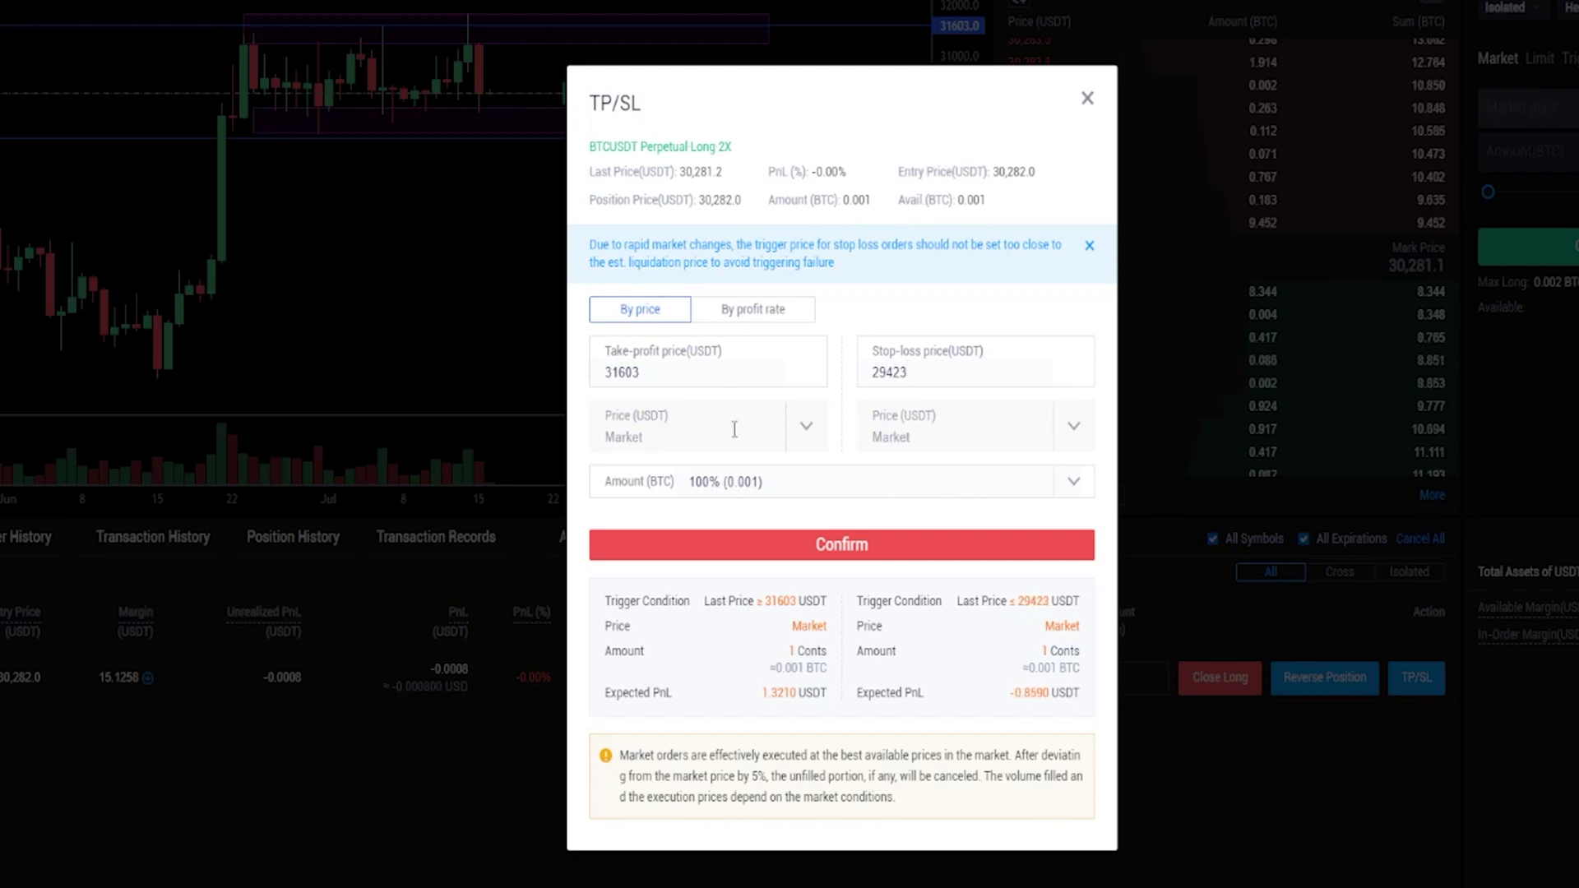
left_click(839, 545)
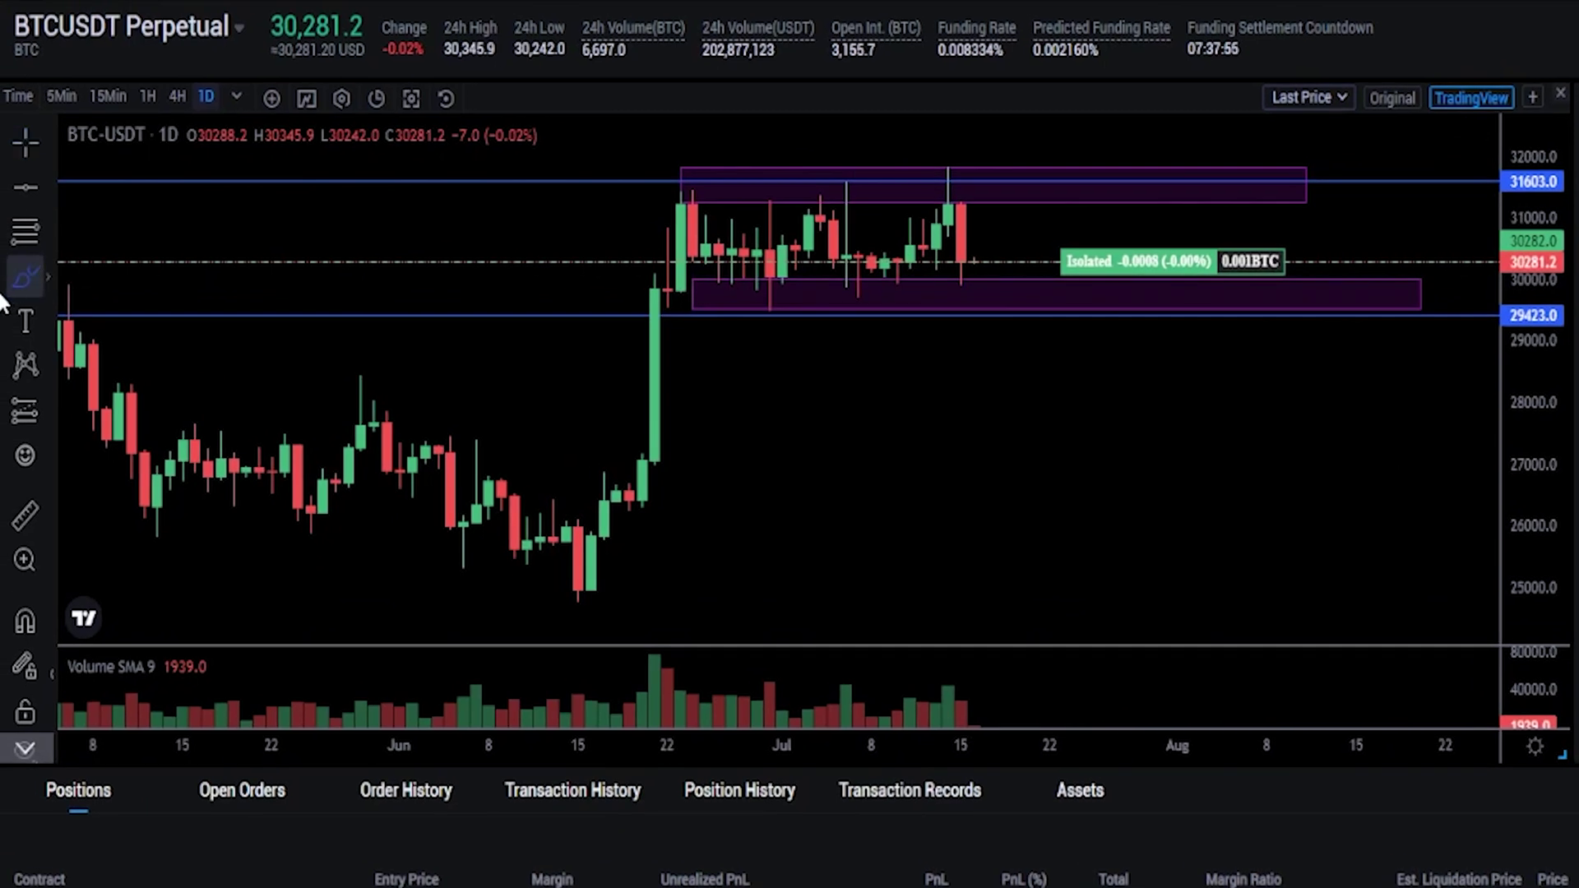
Step: Sketch possible price paths from the current candle to the stop-loss and take-profit lines with the Brush, and undo the strokes
left_click(974, 262)
mouse_move(973, 262)
left_mouse_down()
mouse_move(1011, 283)
mouse_move(1011, 352)
mouse_move(985, 317)
mouse_move(1038, 314)
left_mouse_up()
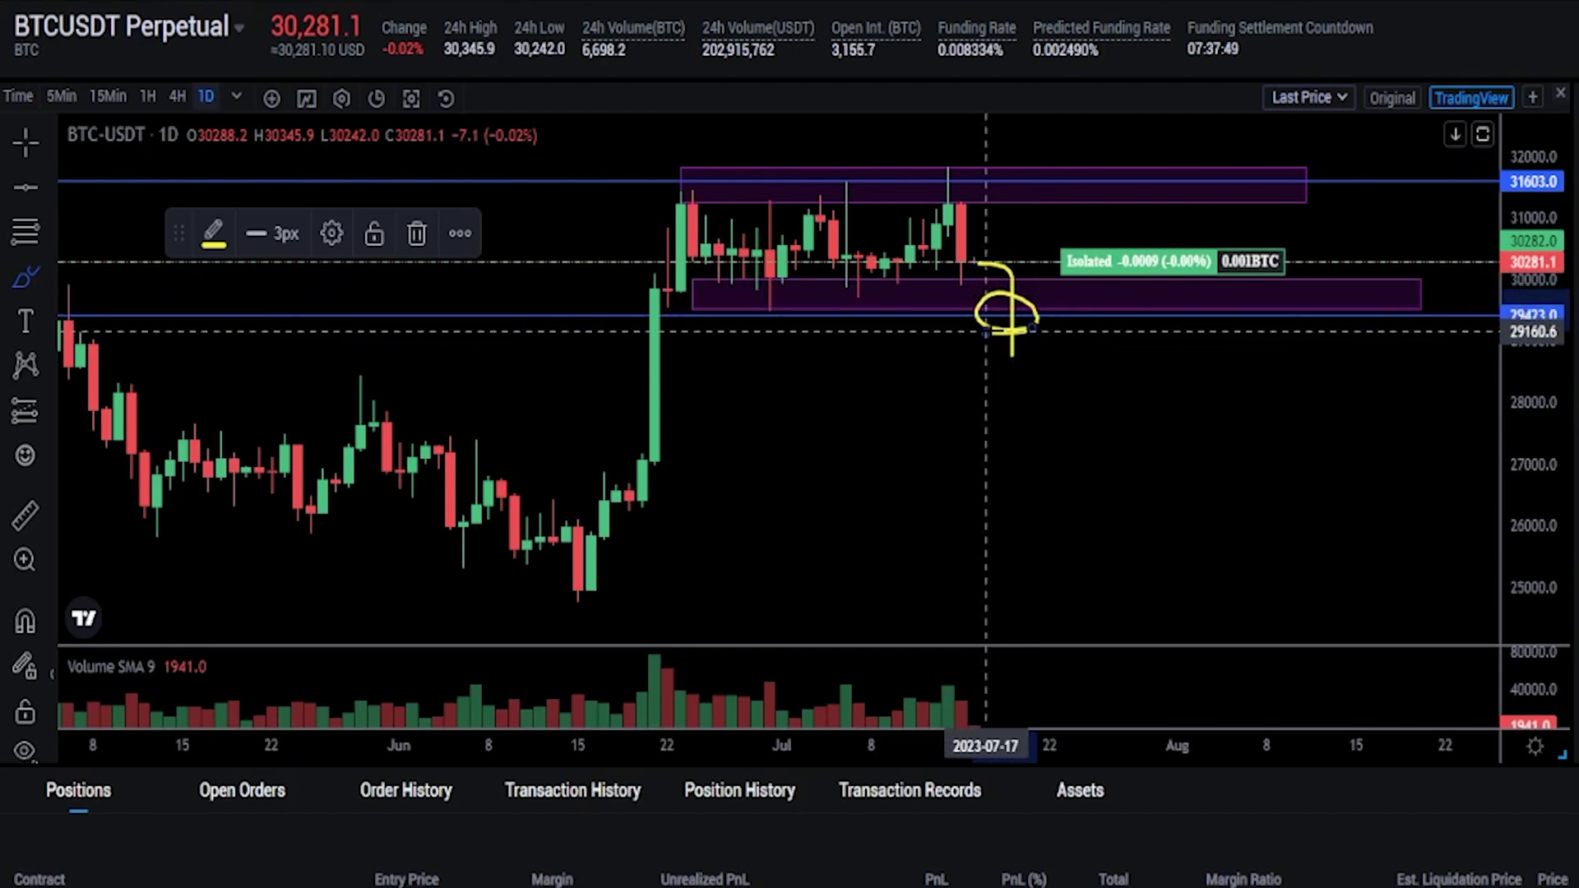
key("ctrl+z")
mouse_move(974, 263)
left_mouse_down()
mouse_move(1022, 246)
mouse_move(1075, 166)
mouse_move(1029, 169)
mouse_move(1064, 195)
left_mouse_up()
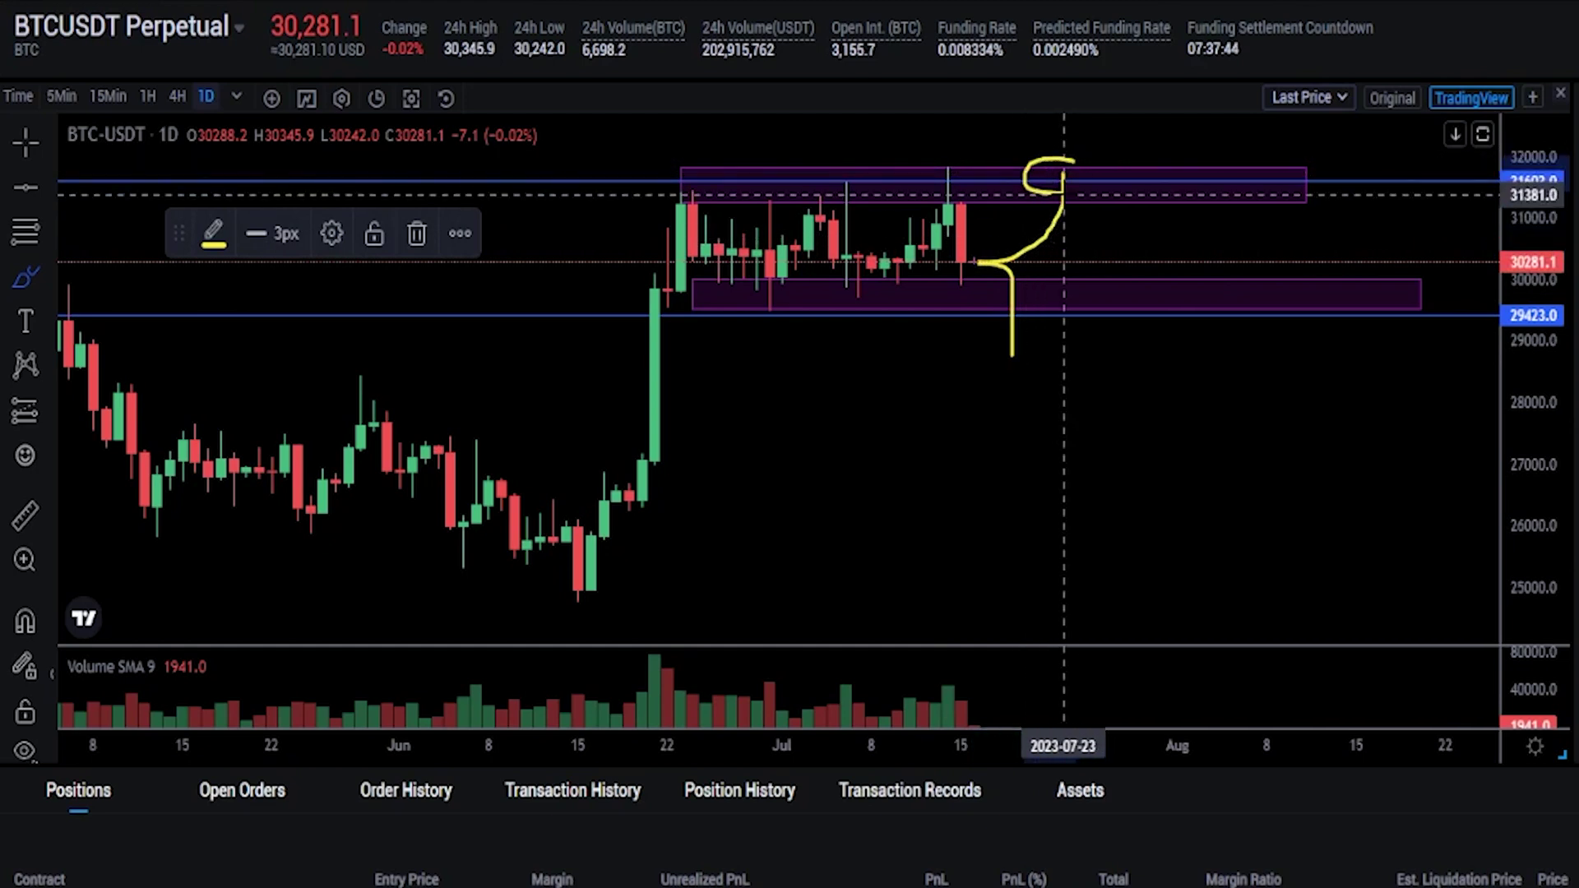
scroll(1061, 193, "down", 2)
key("ctrl+z")
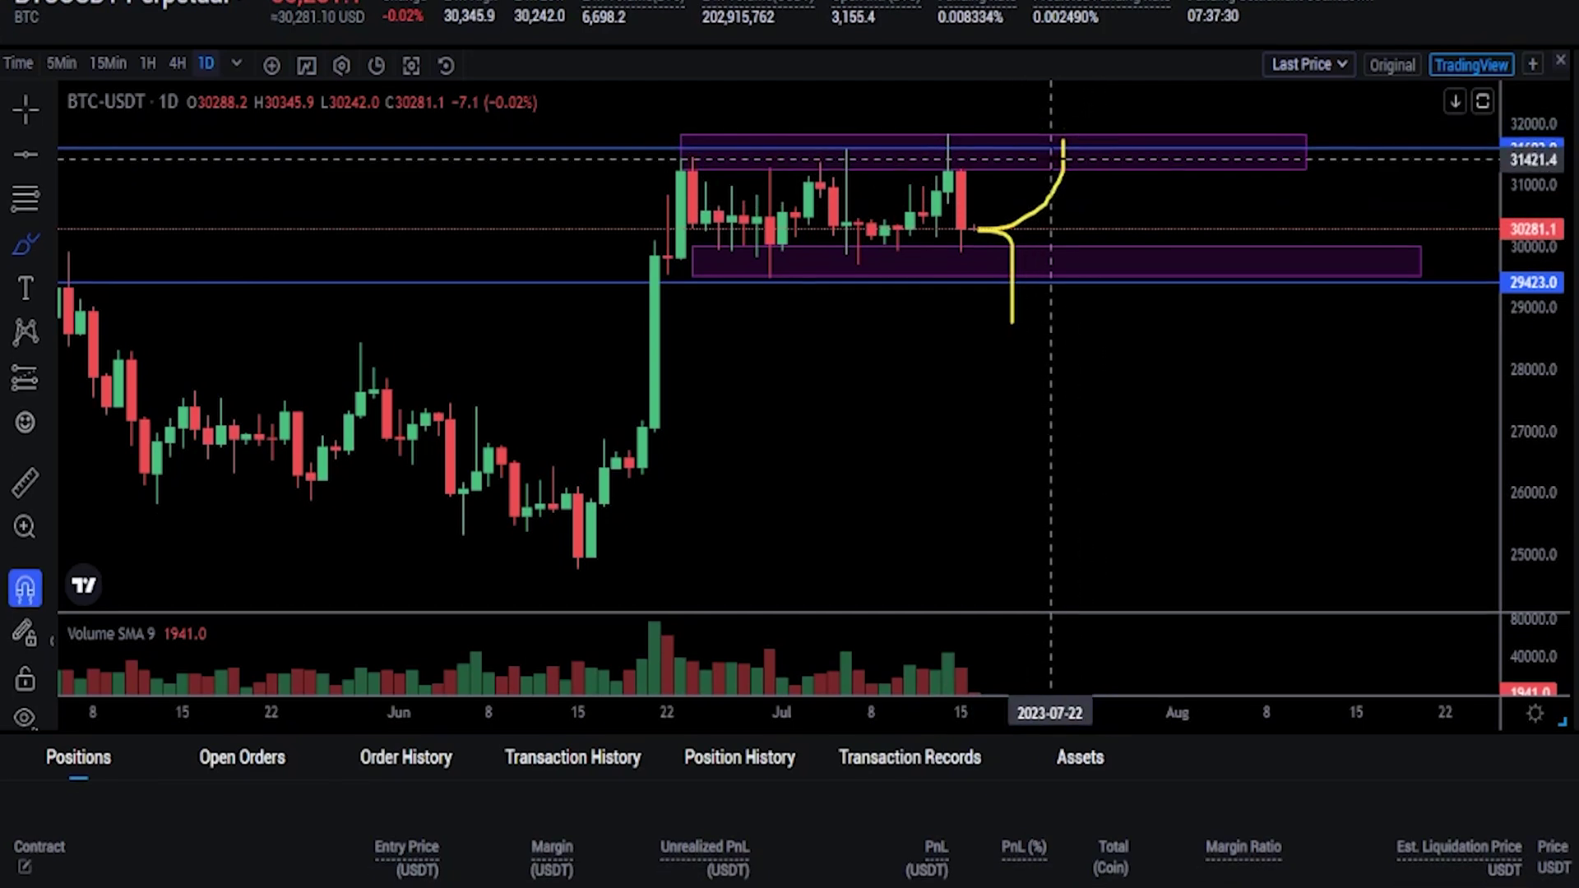
key("ctrl+z")
scroll(1050, 159, "down", 5)
key("ctrl+z")
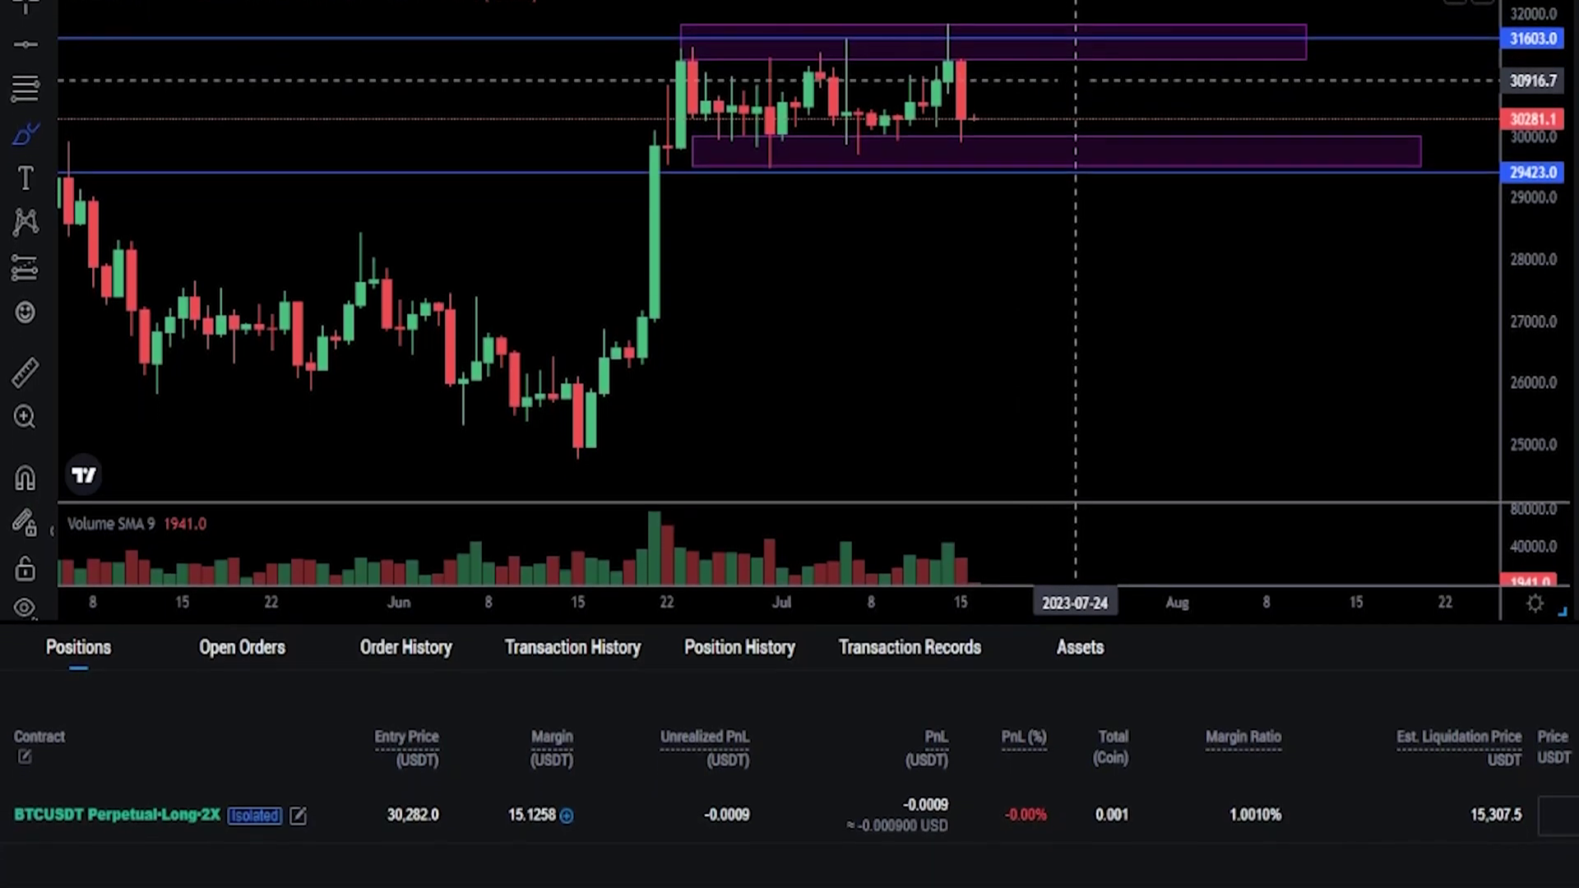
Step: Open the TP/SL list of open orders and cancel both pending Close Long orders
scroll(1075, 80, "down", 2)
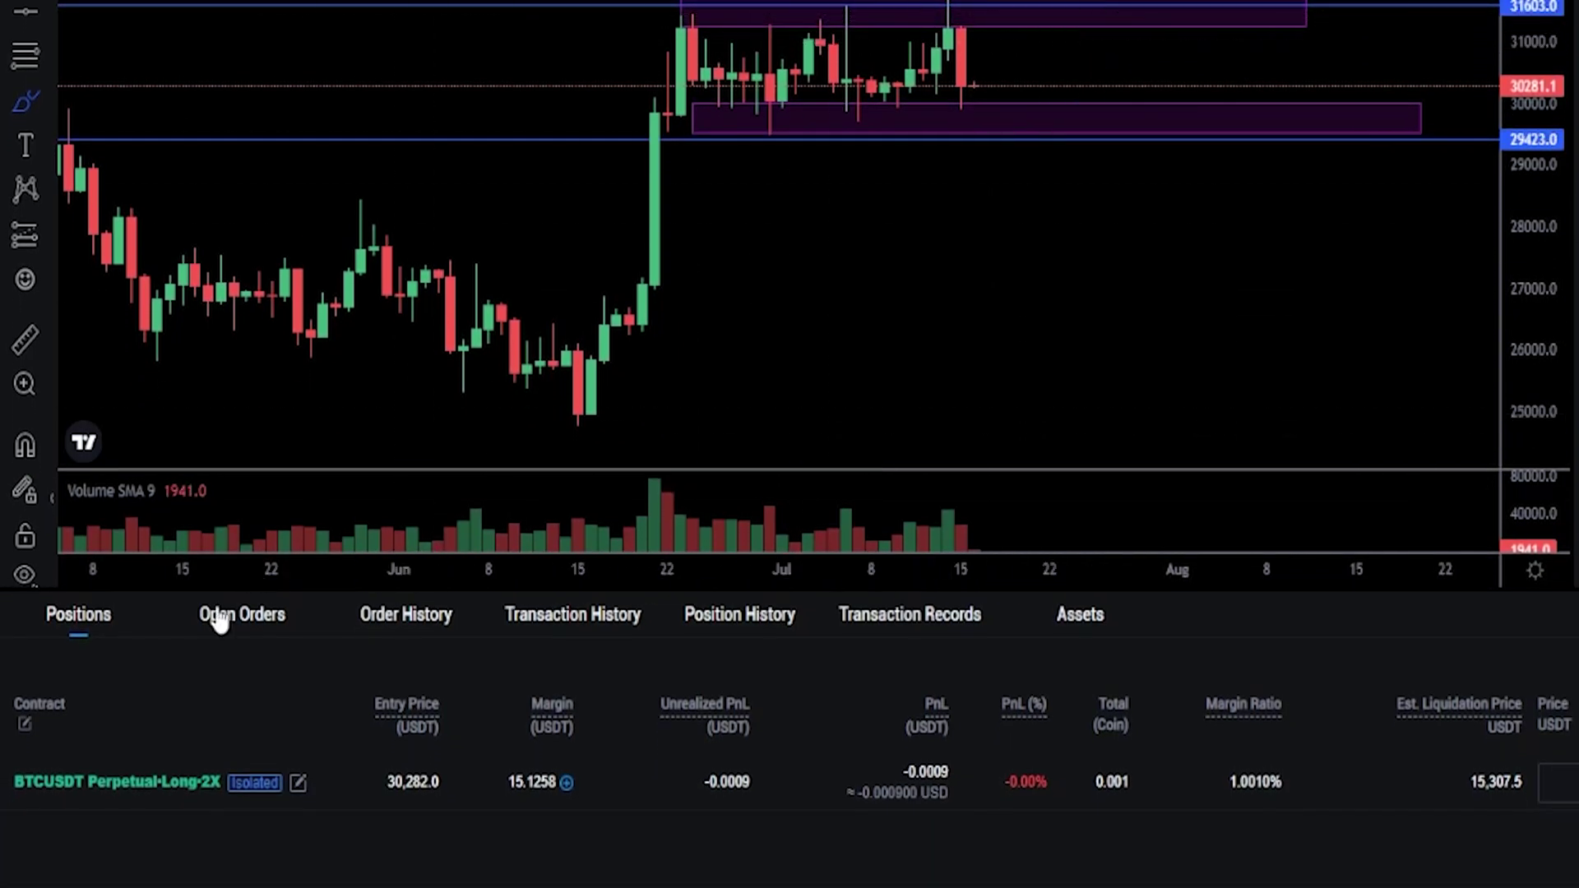
left_click(237, 621)
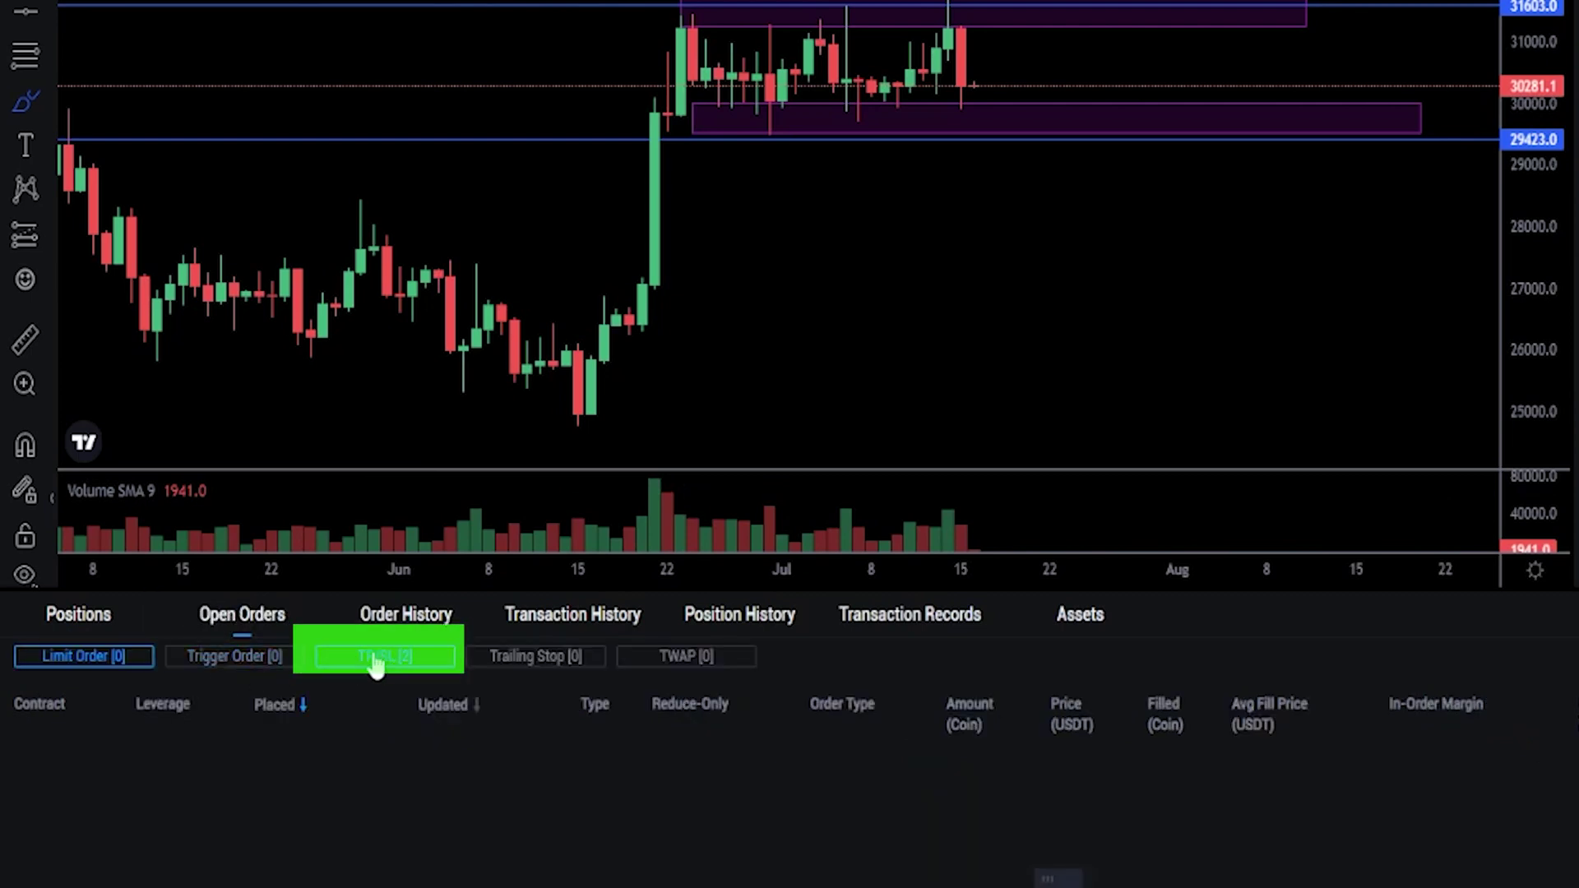
left_click(385, 658)
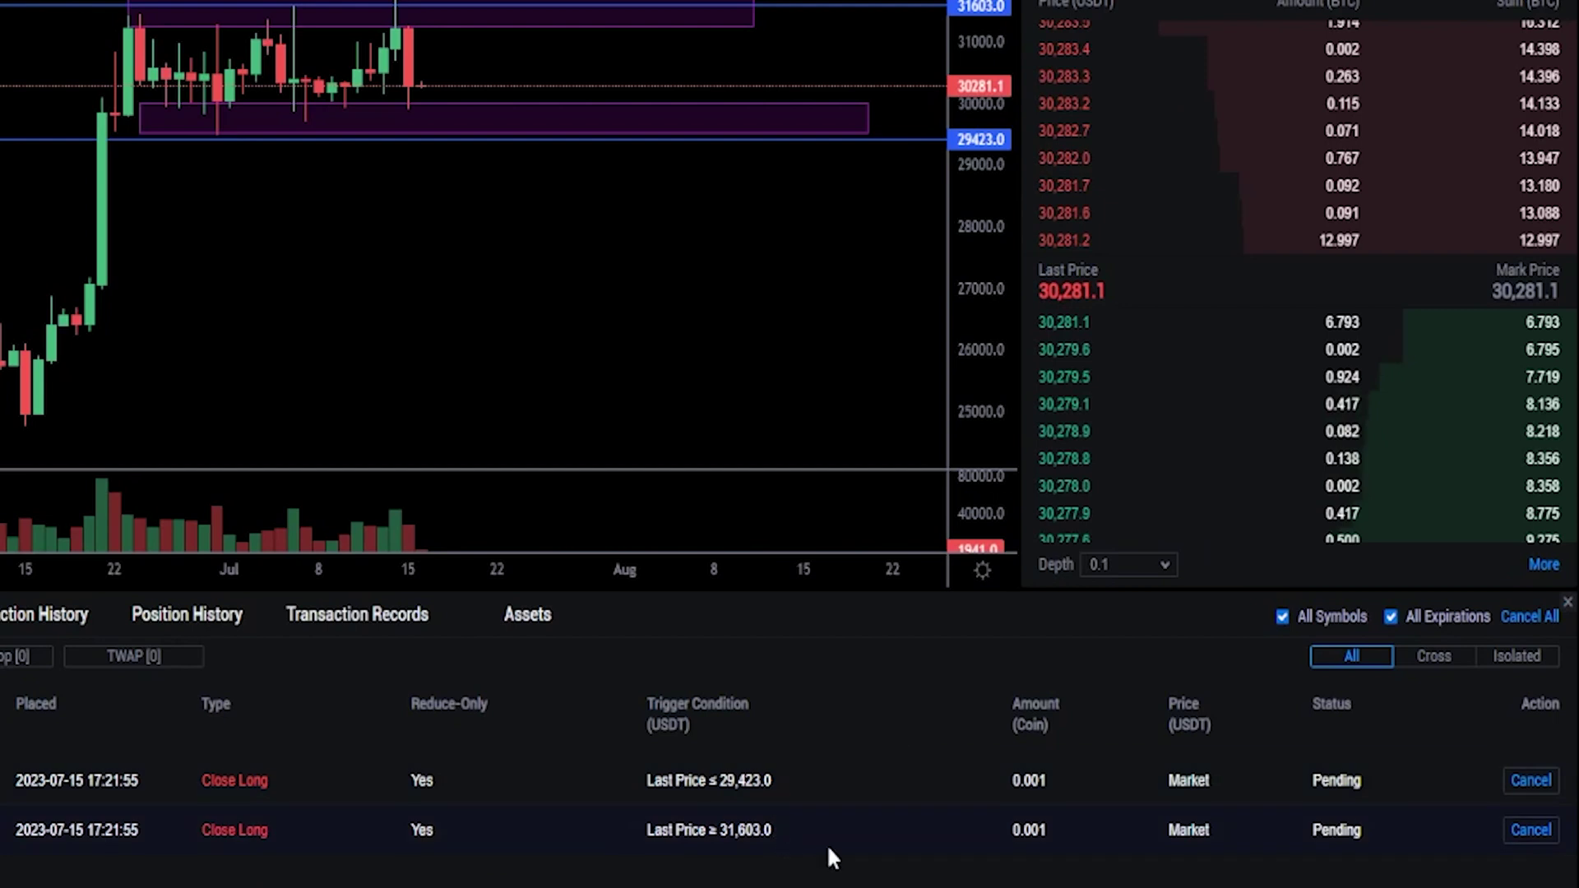
left_click(1519, 791)
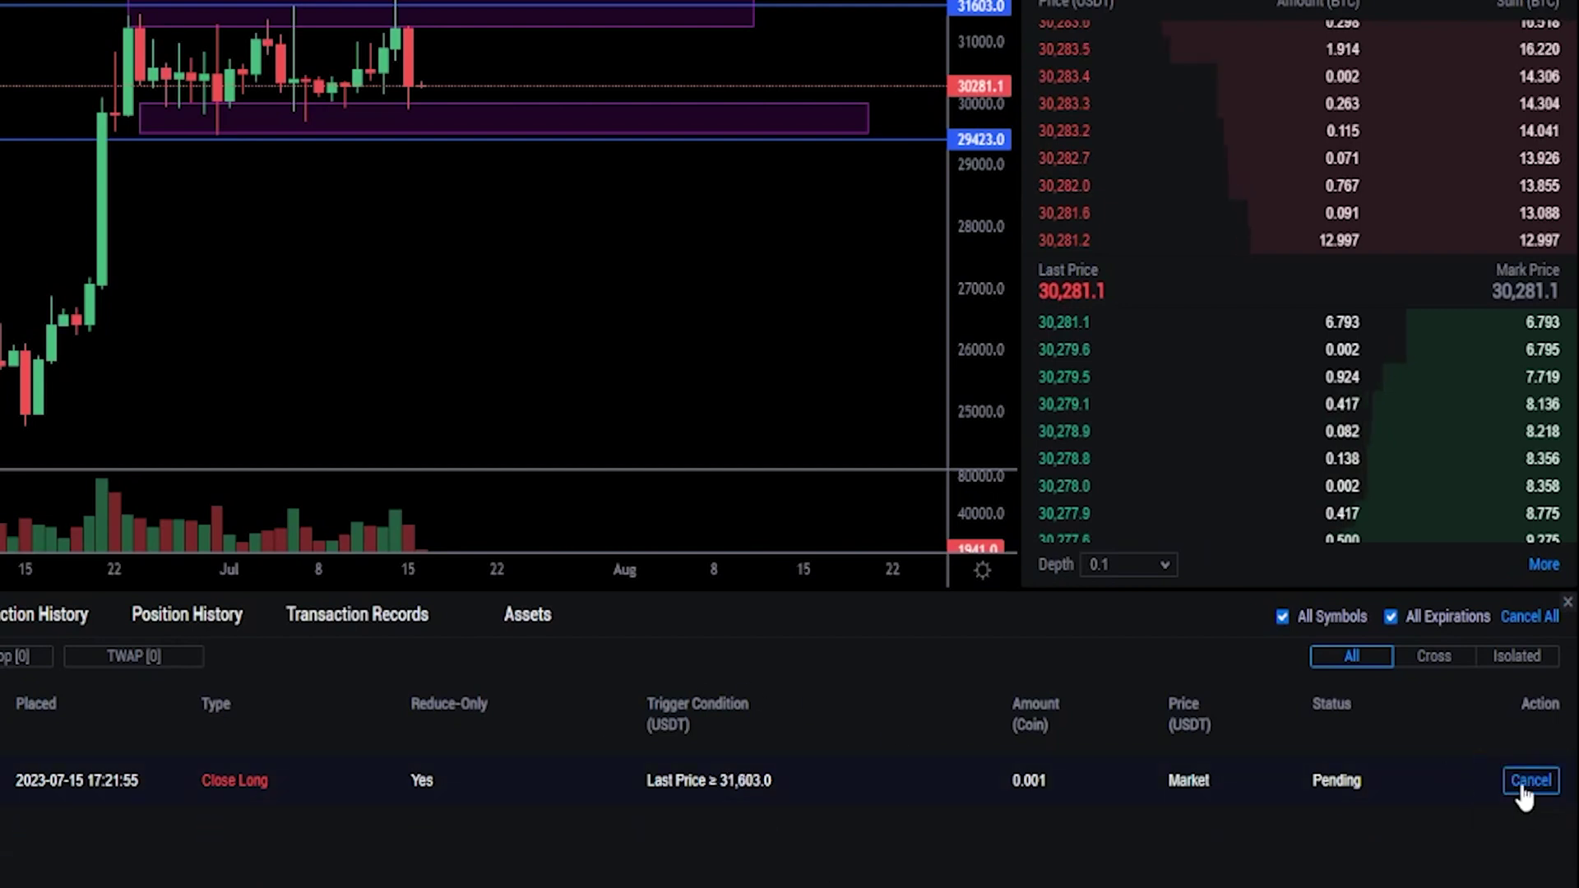
left_click(1522, 788)
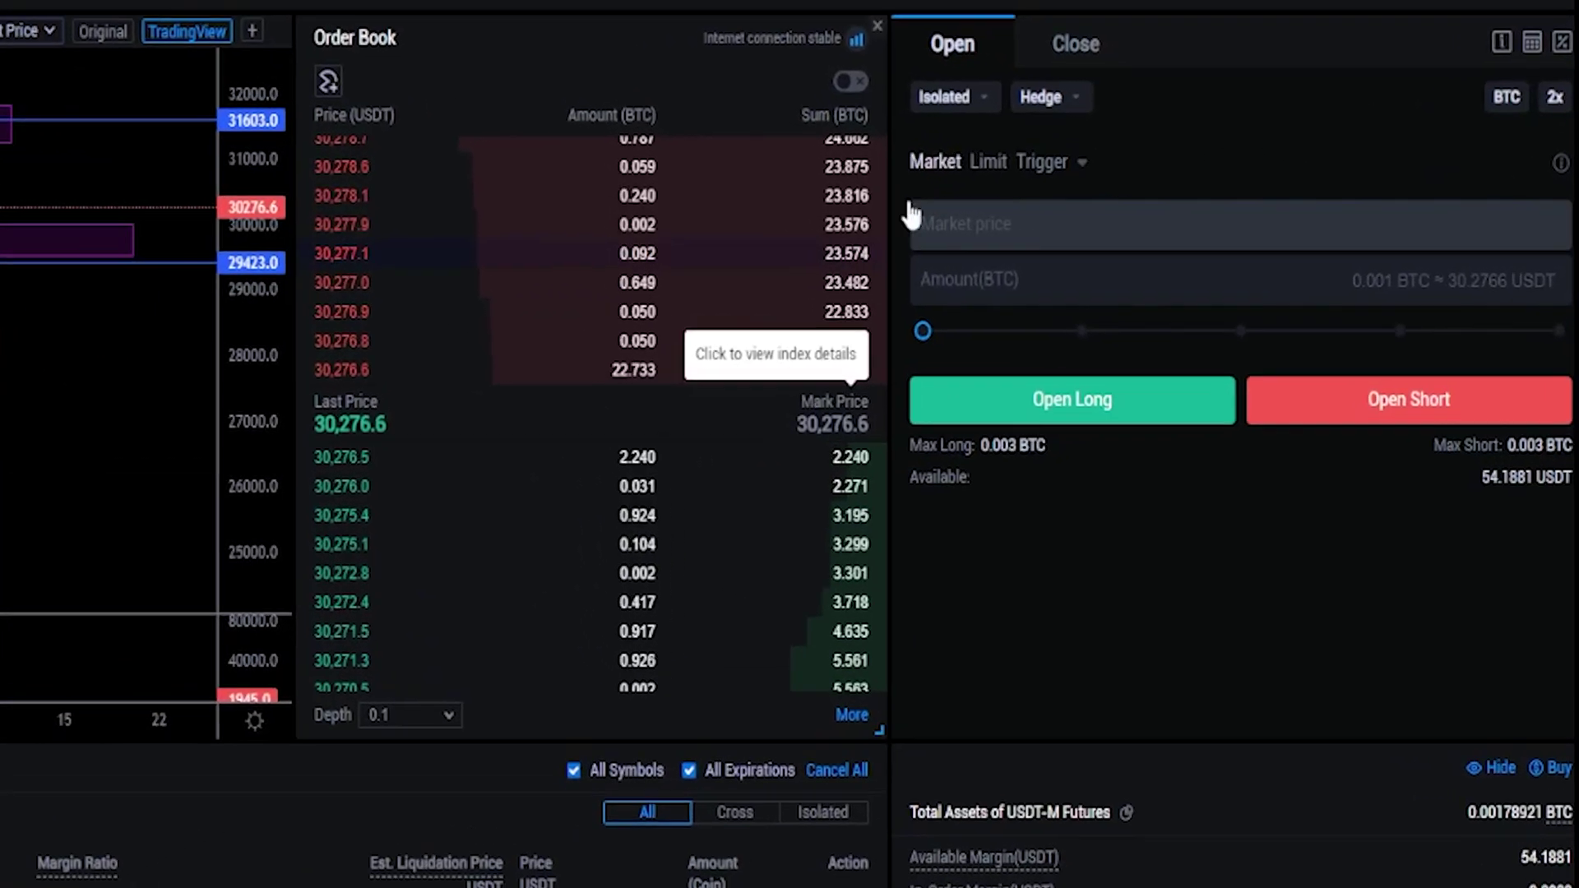
Step: Prepare a limit order with the price set to 30000 USDT and the amount set to 50%
left_click(943, 156)
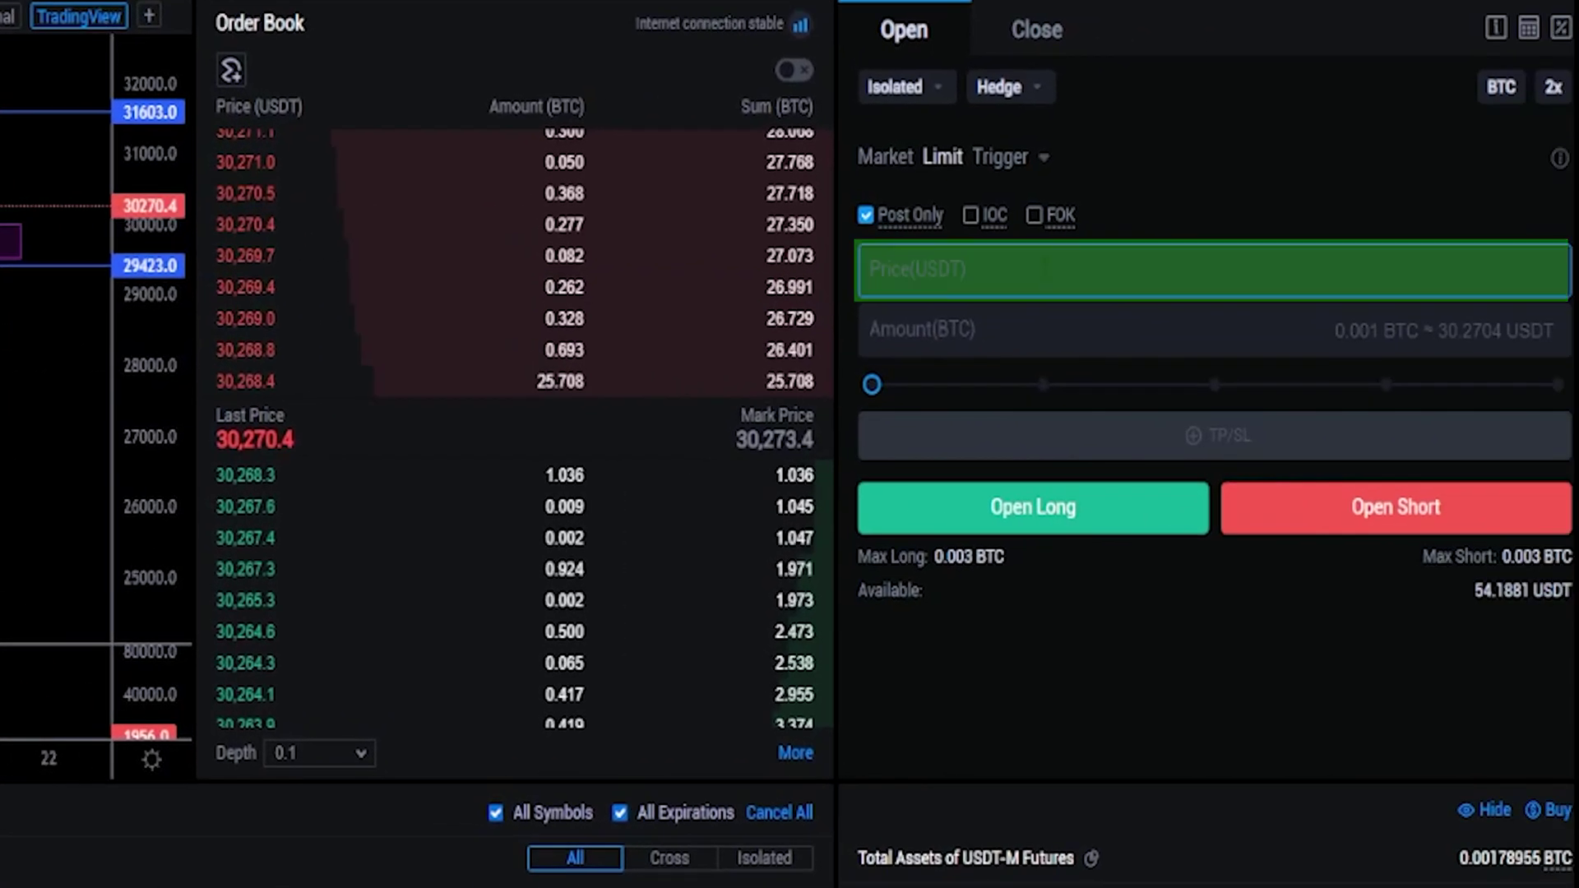
left_click(1045, 270)
type("30000")
left_click(1191, 218)
left_click_drag(873, 384, 988, 385)
left_click_drag(1124, 391, 1218, 394)
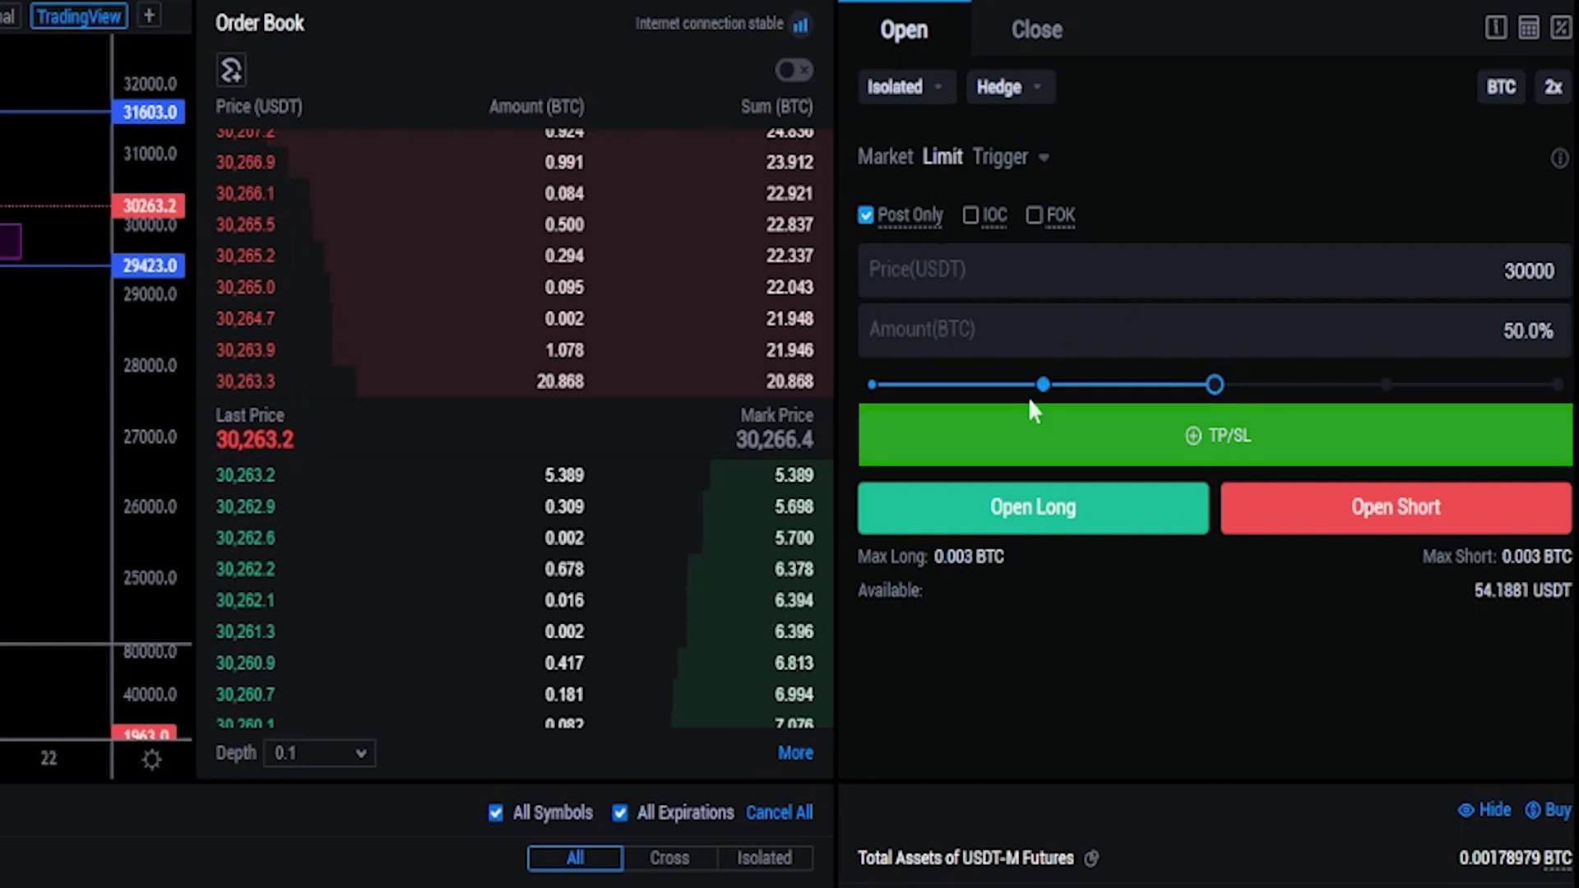
Step: Attach a long TP/SL to the limit order with take-profit price 31603 and stop-loss price 29423 USDT
left_click(1227, 434)
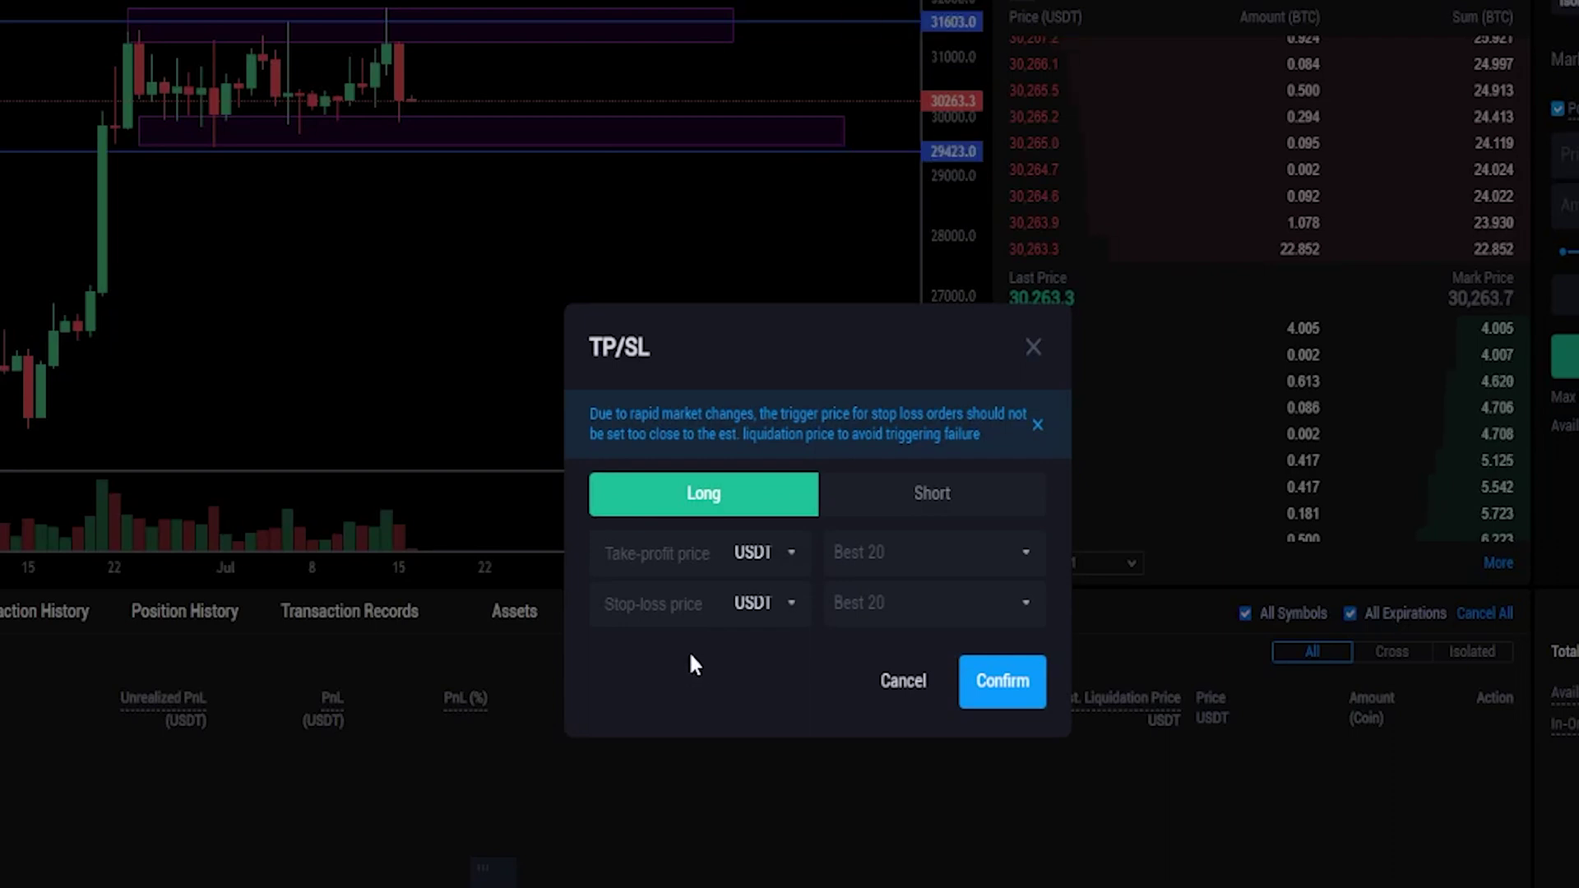
left_click(679, 554)
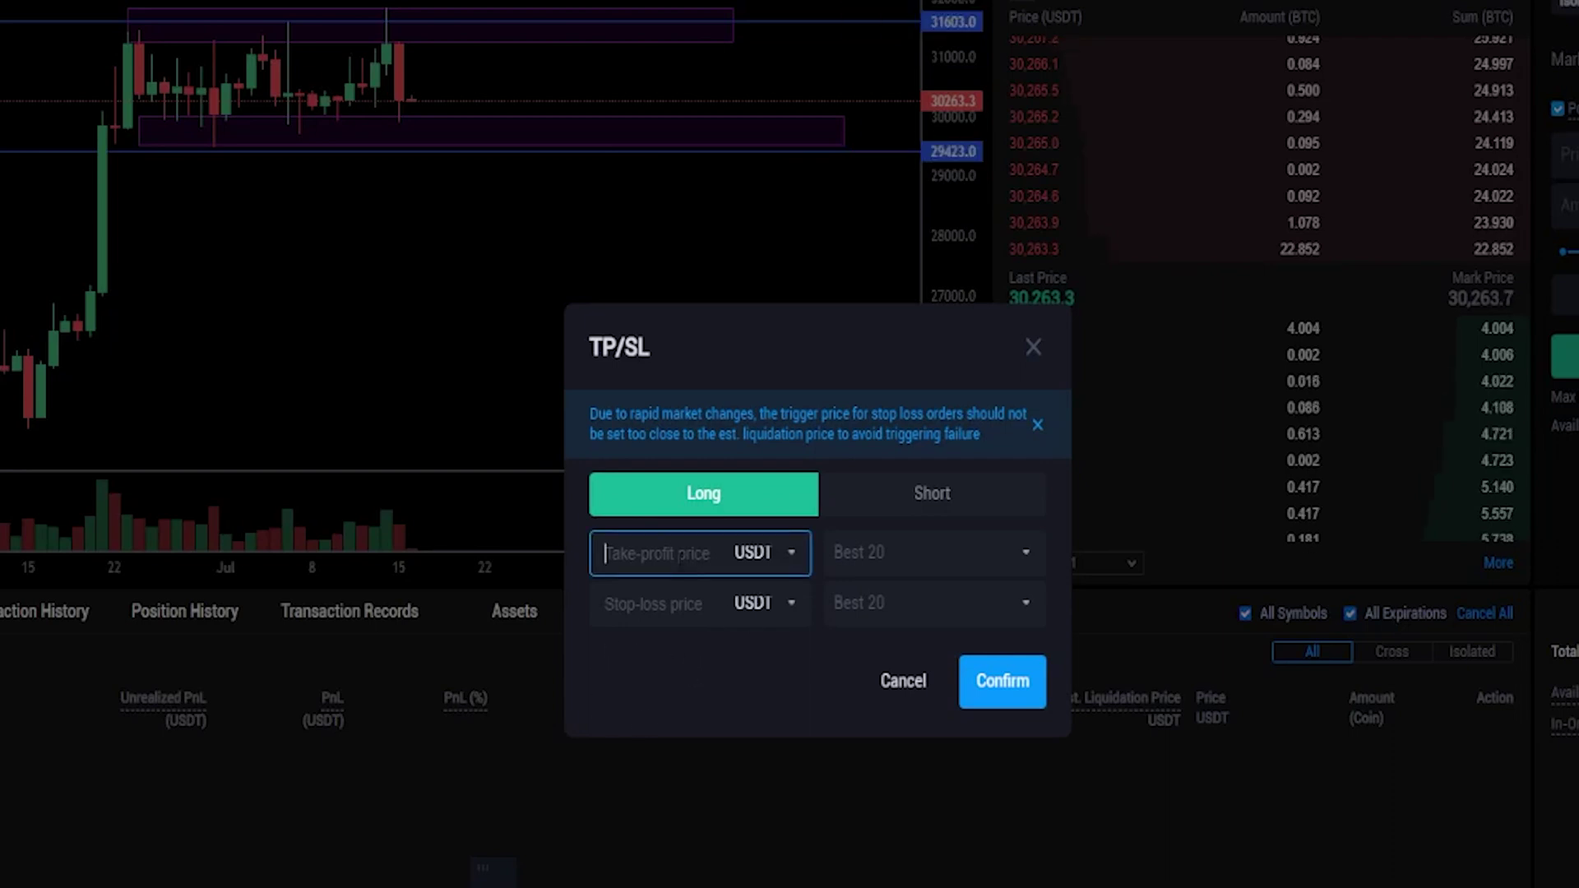
type("31")
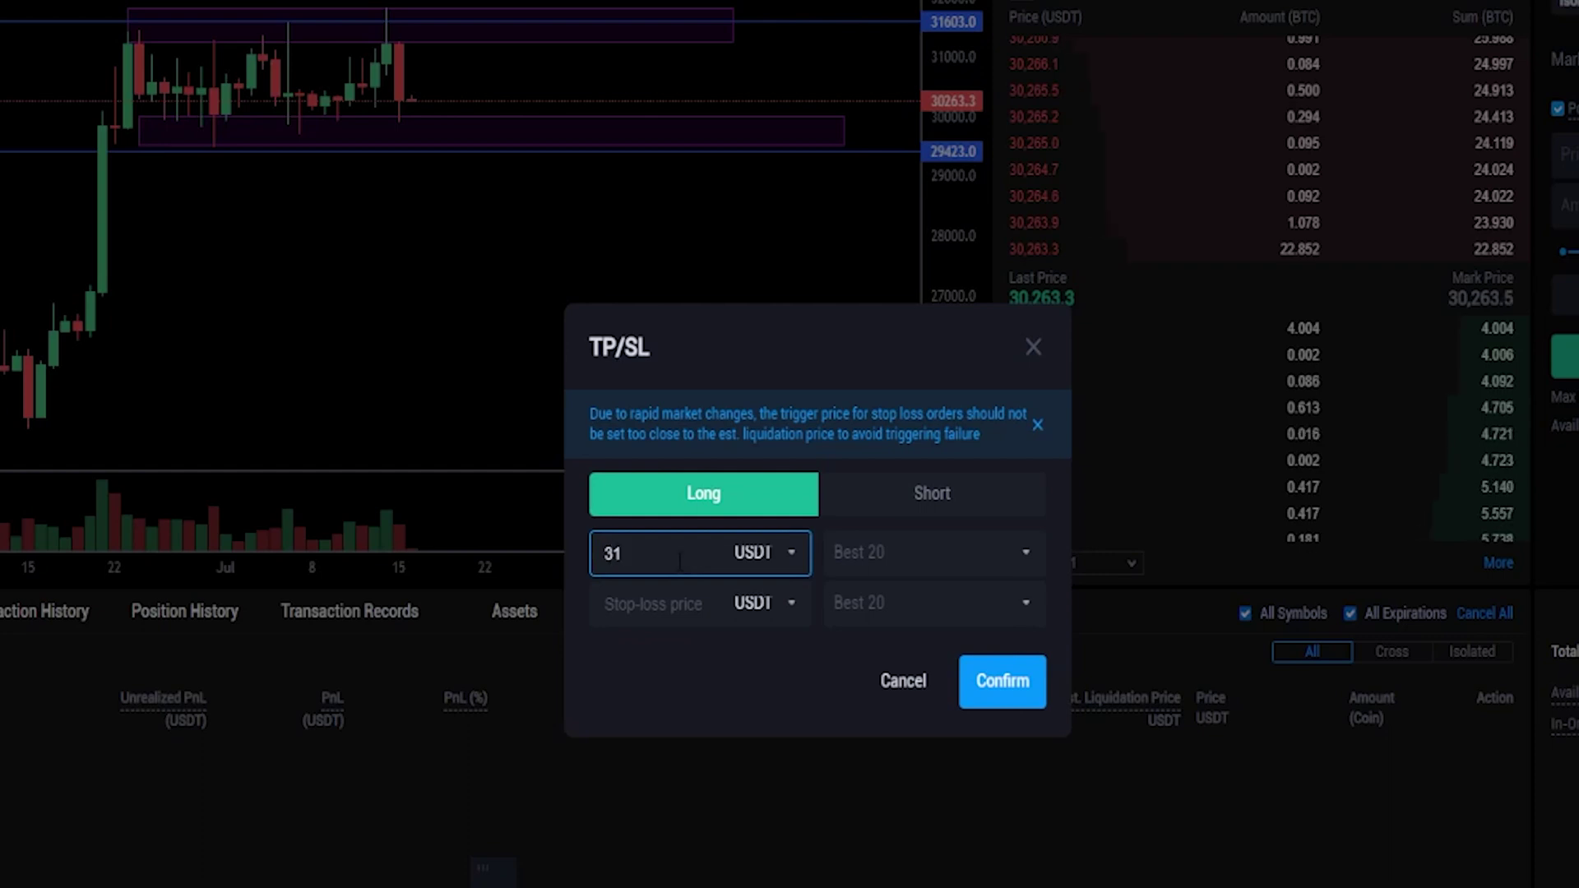
type("603")
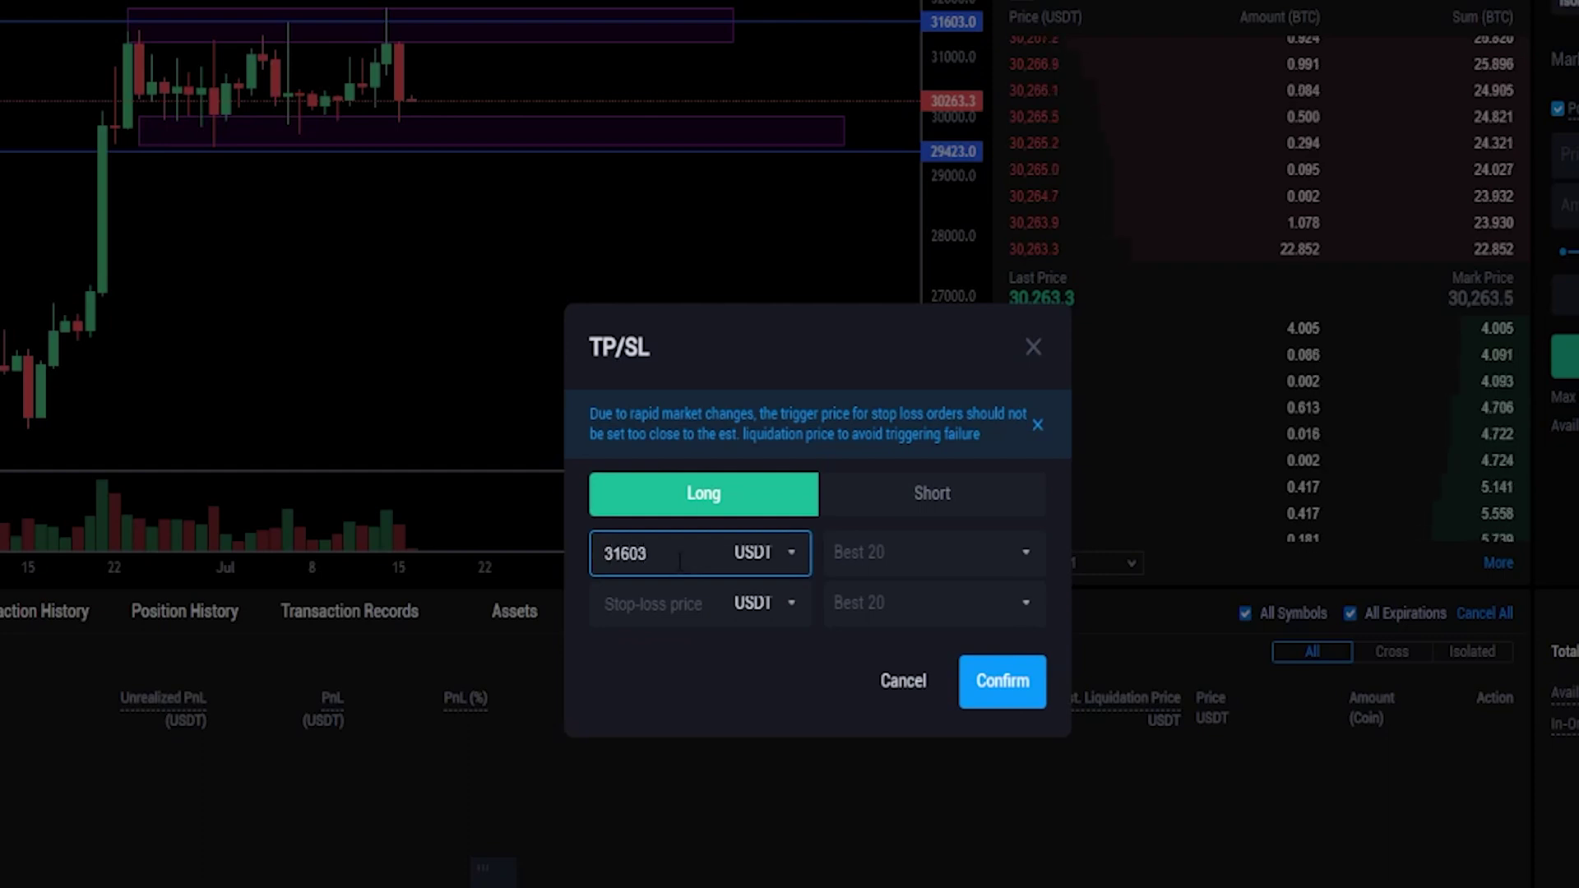
left_click(637, 608)
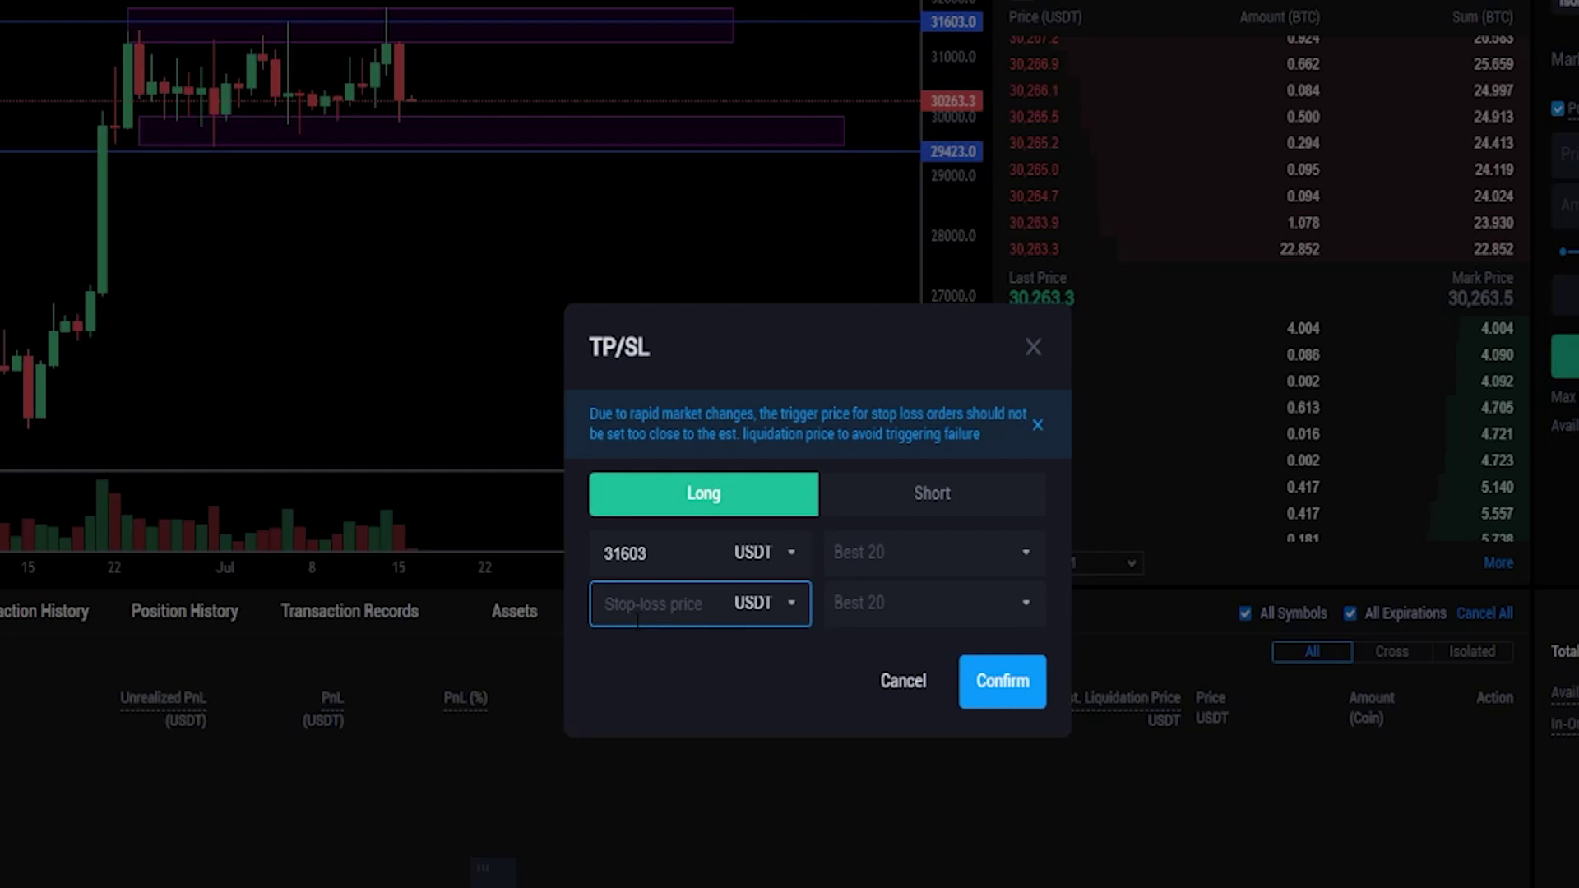
type("29423")
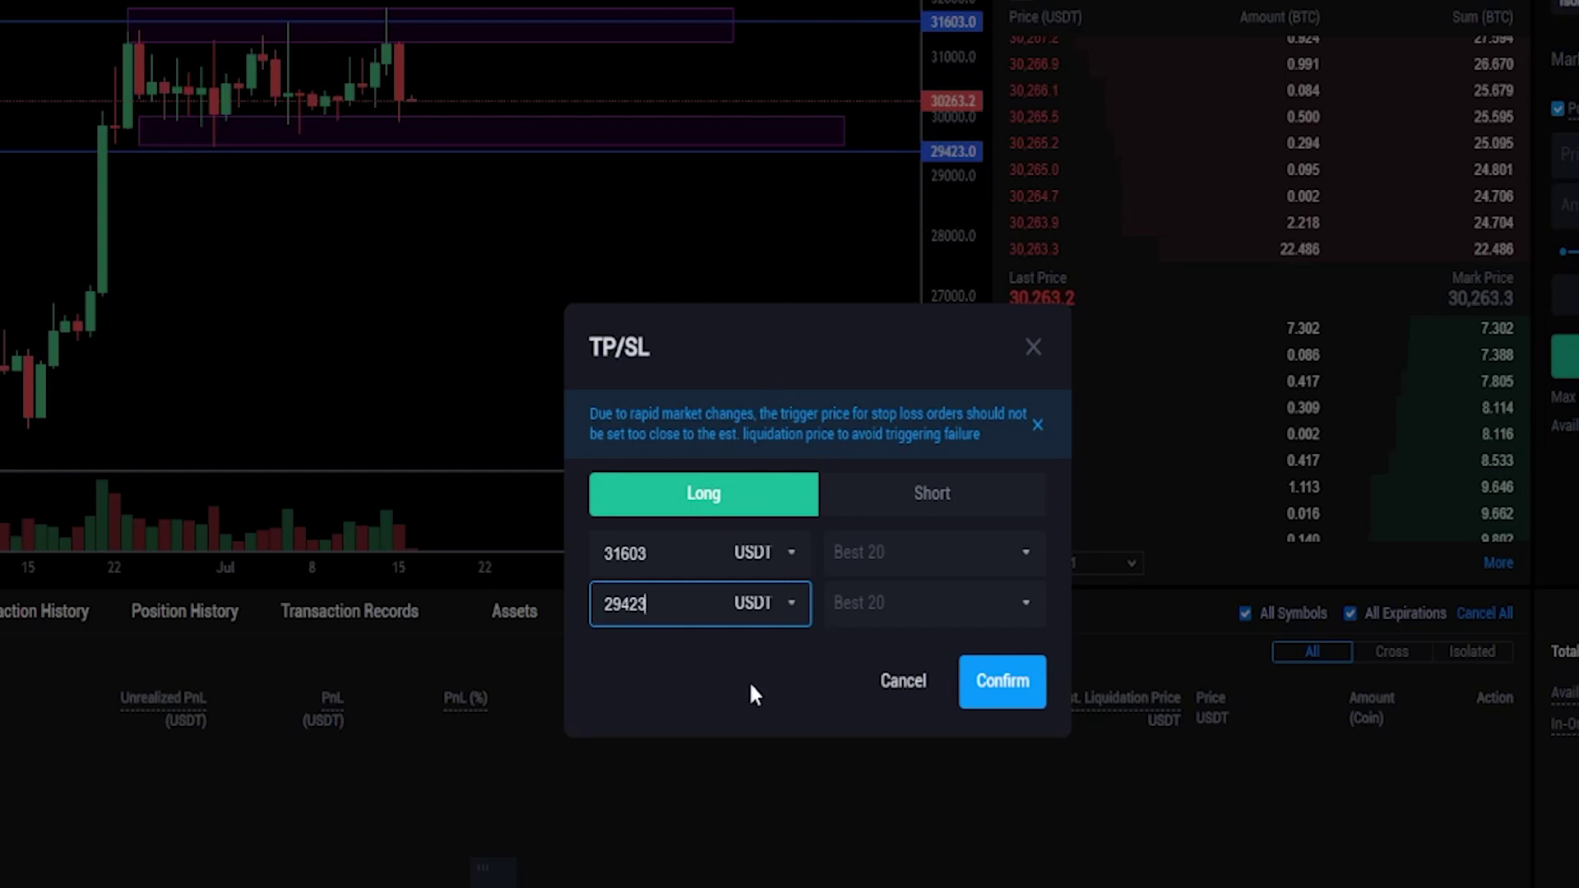
left_click(991, 691)
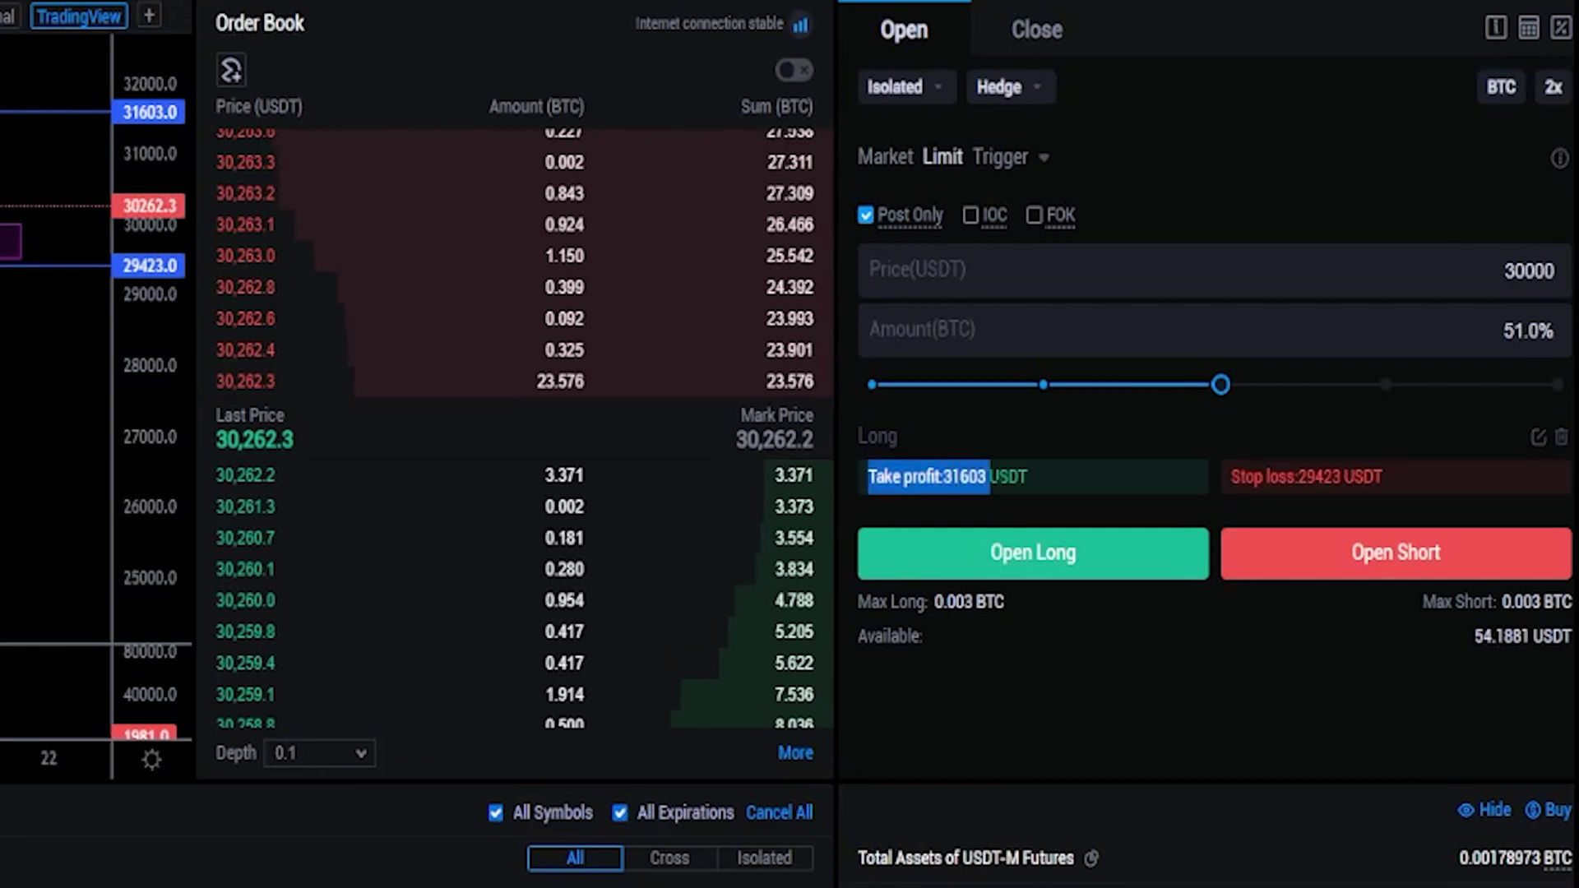
Step: Review the attached take-profit and stop-loss values and submit the post-only limit order to open a long at 30000 USDT
left_click_drag(977, 477, 882, 477)
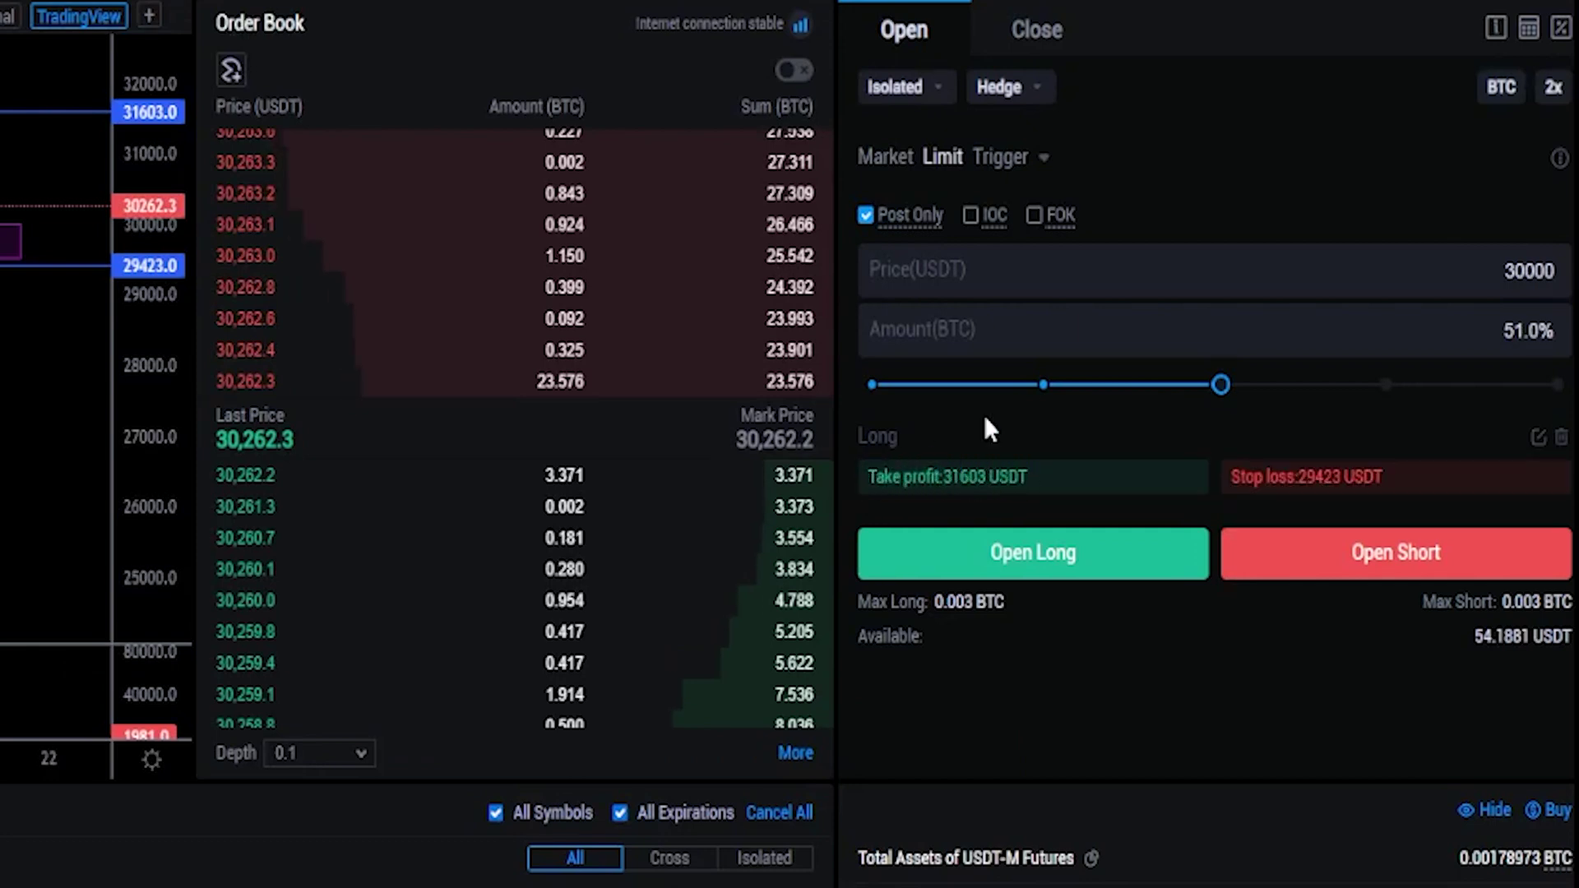
left_click_drag(1231, 477, 1364, 477)
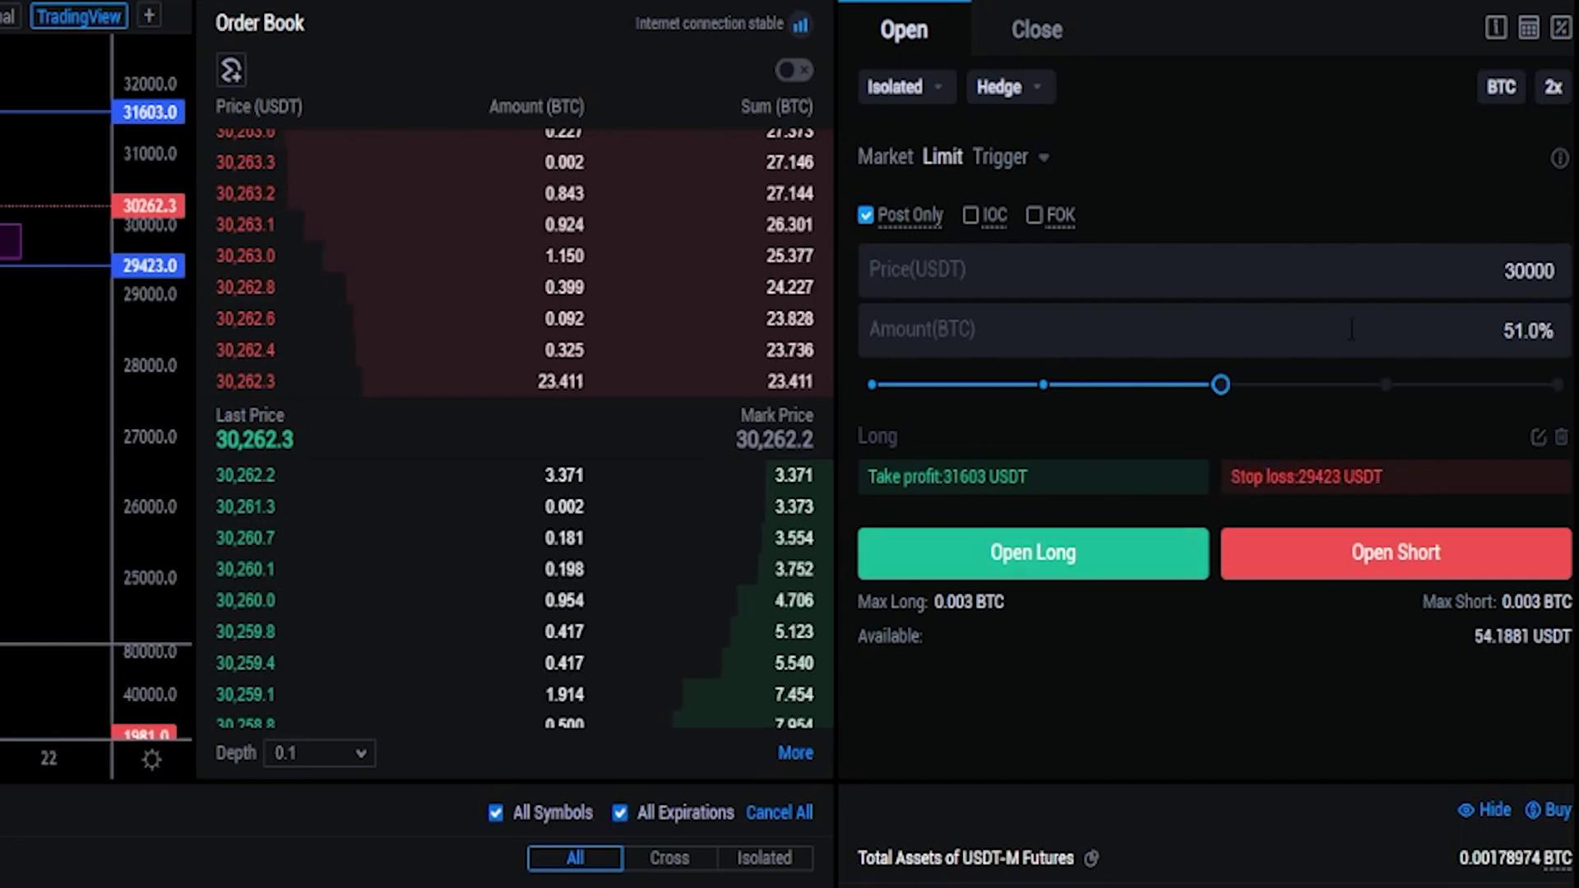
left_click(1035, 567)
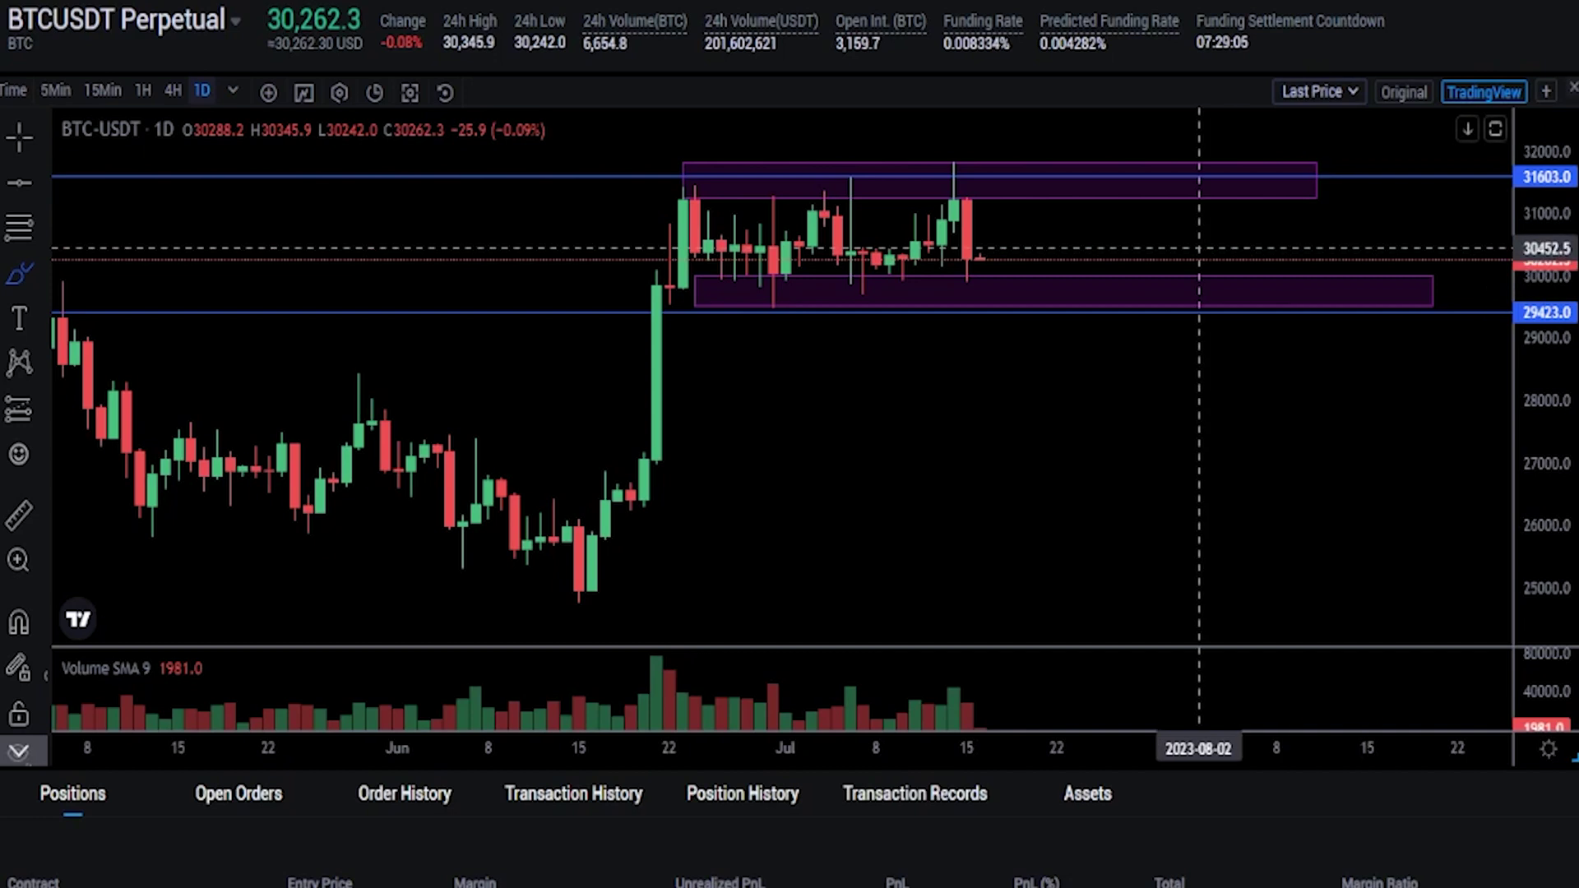
Step: Sketch a possible price path from the current candle through the lower zone towards the take-profit line with the Brush
mouse_move(984, 260)
left_mouse_down()
mouse_move(1005, 278)
mouse_move(1015, 265)
mouse_move(1005, 285)
mouse_move(1024, 276)
mouse_move(1019, 262)
mouse_move(999, 272)
mouse_move(1006, 287)
mouse_move(992, 270)
left_mouse_up()
mouse_move(1074, 303)
left_mouse_down()
mouse_move(1049, 313)
mouse_move(1083, 294)
left_mouse_up()
mouse_move(1069, 158)
left_mouse_down()
mouse_move(1066, 187)
mouse_move(1073, 161)
left_mouse_up()
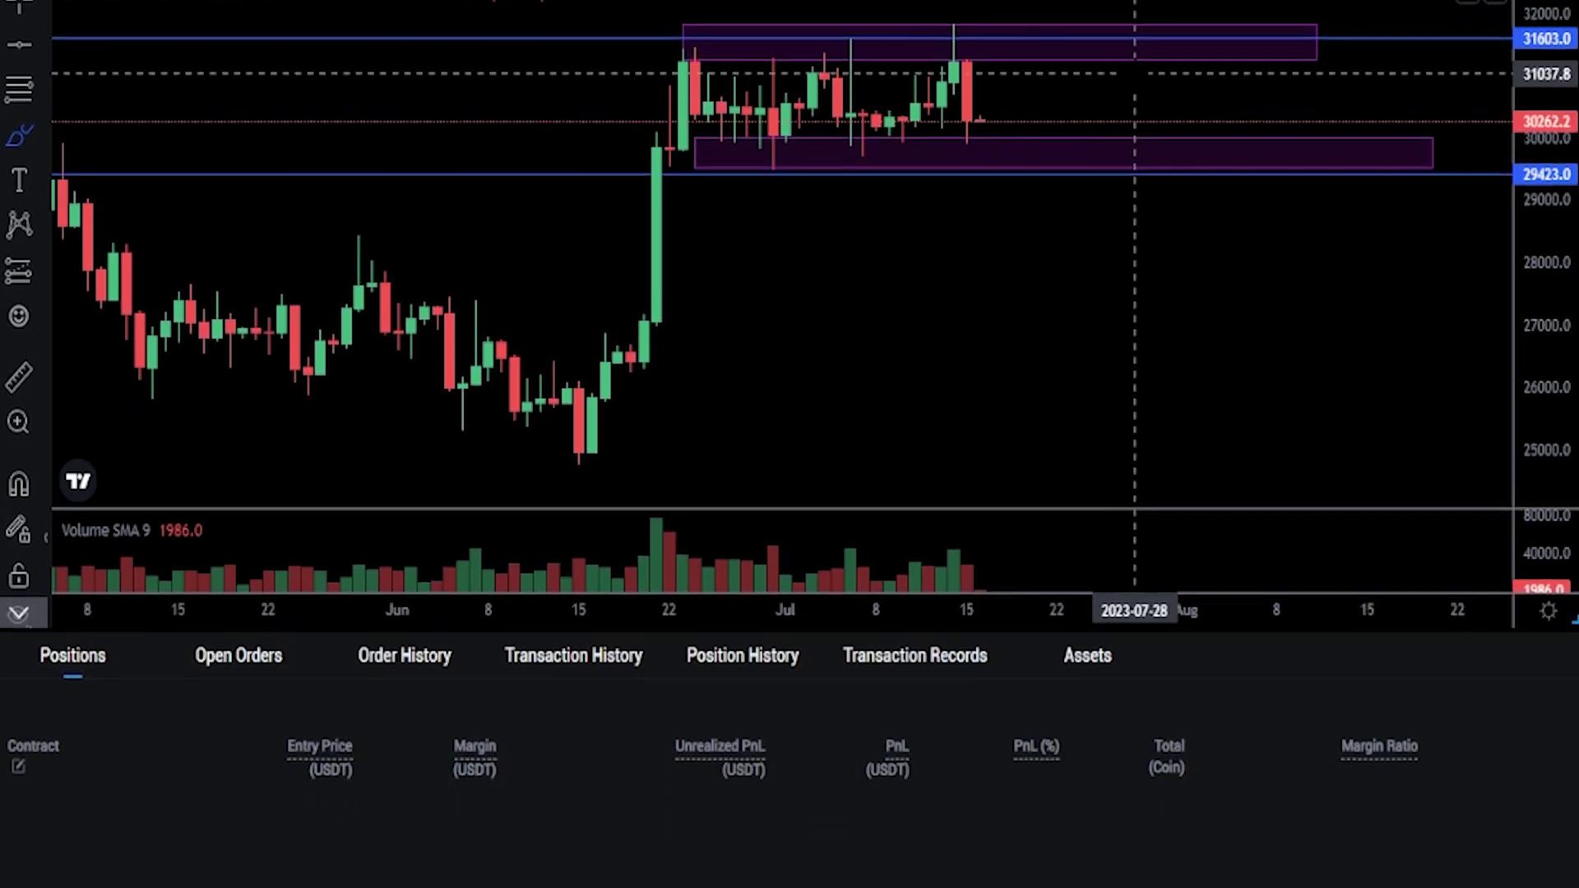
Step: Examine the take-profit/stop-loss details of the pending Open Long order in the open orders, including each trigger's status, and close them
left_click(236, 660)
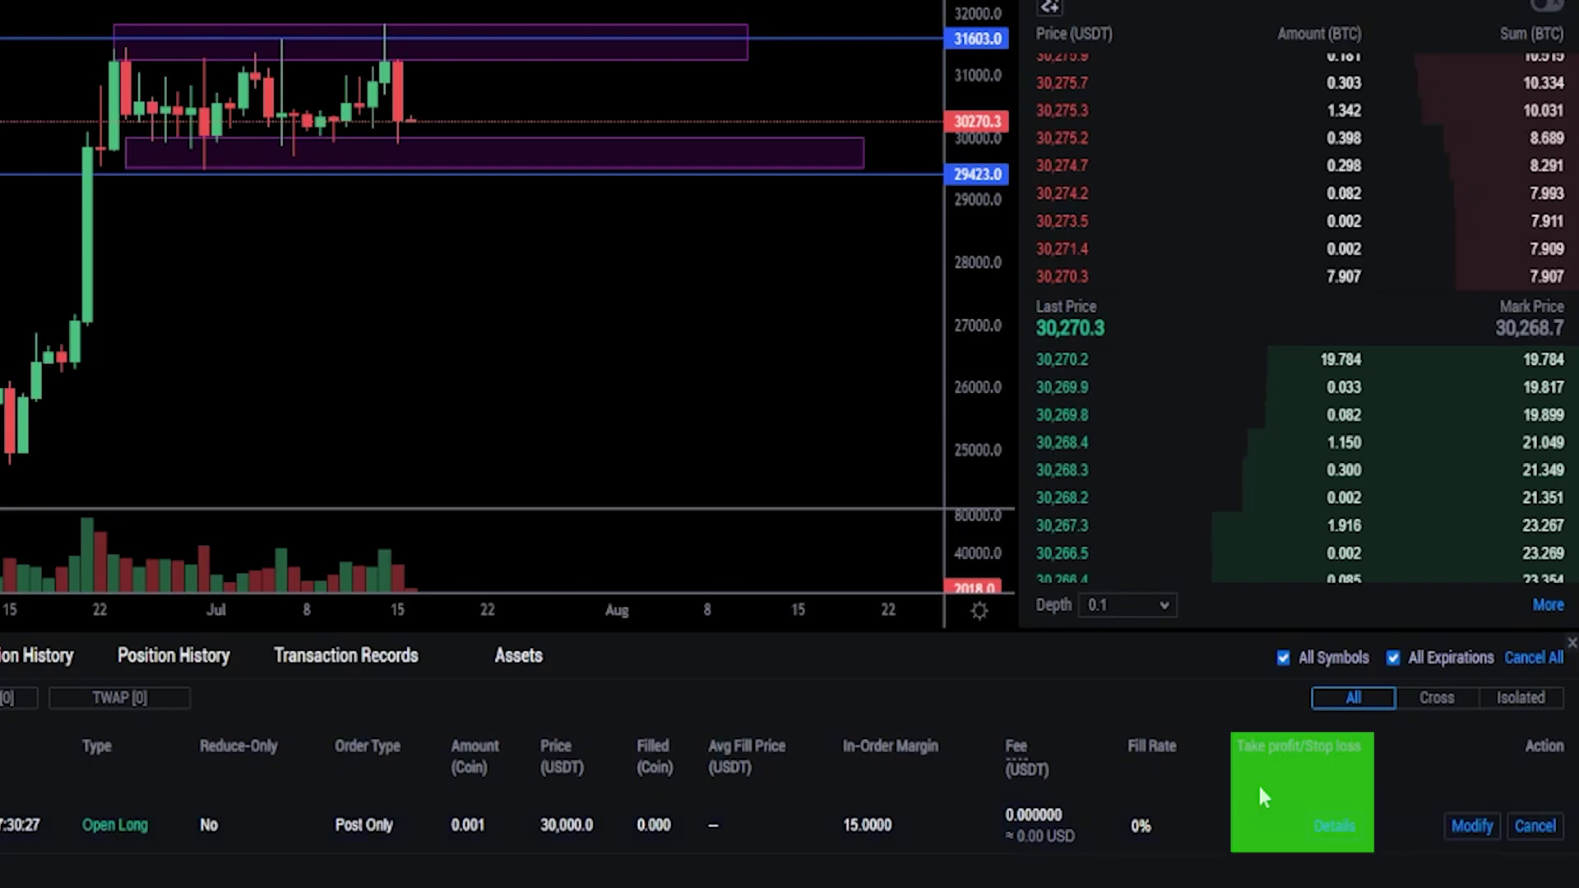
left_click_drag(1244, 746, 1326, 746)
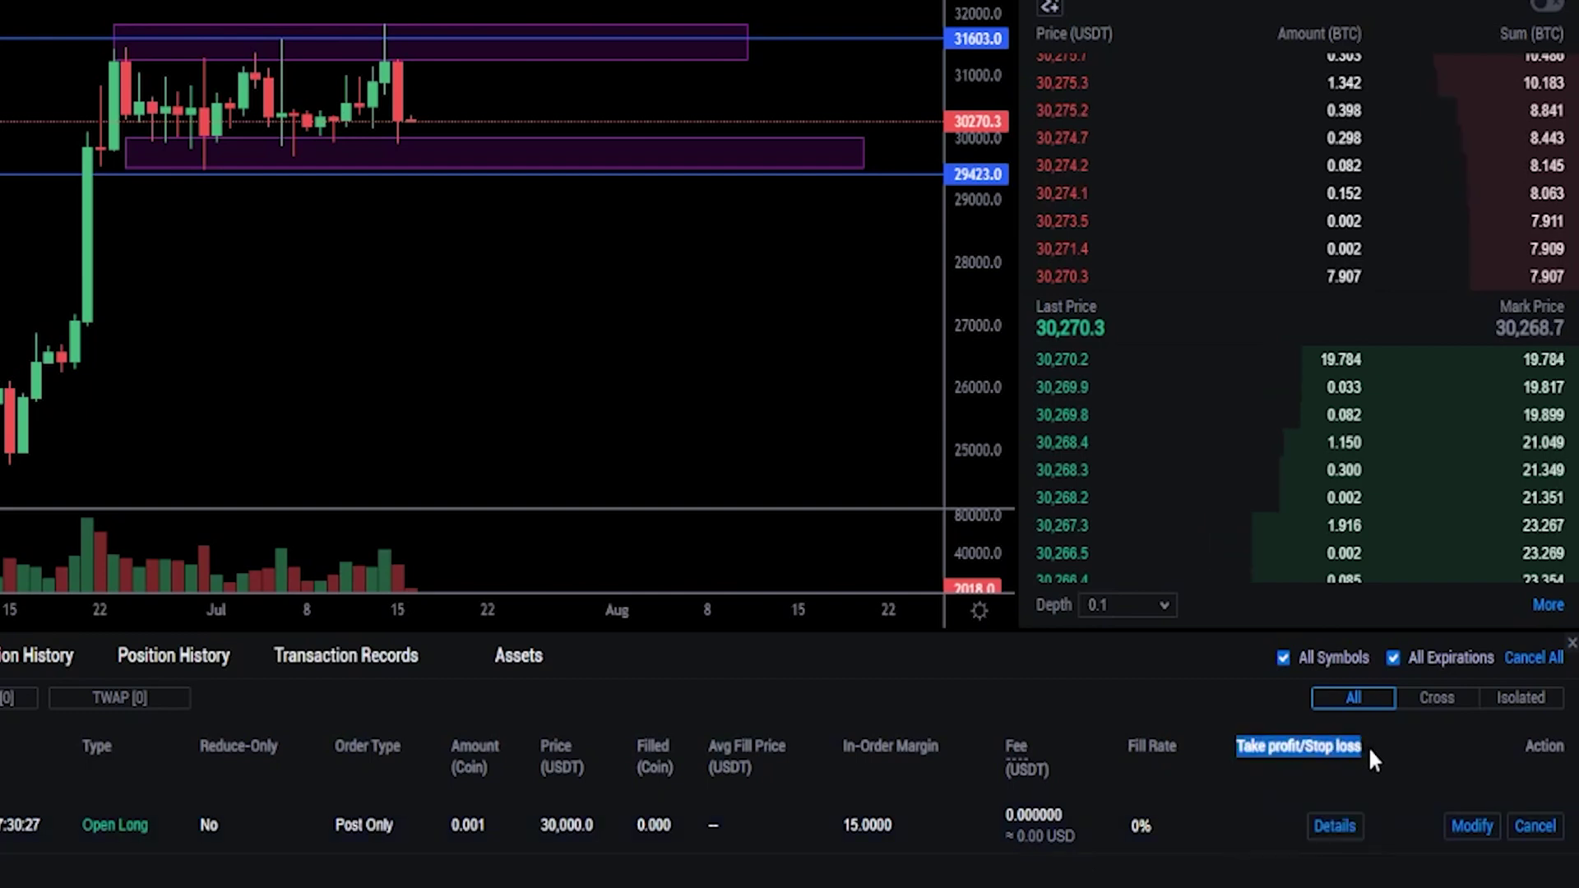
left_click(1335, 826)
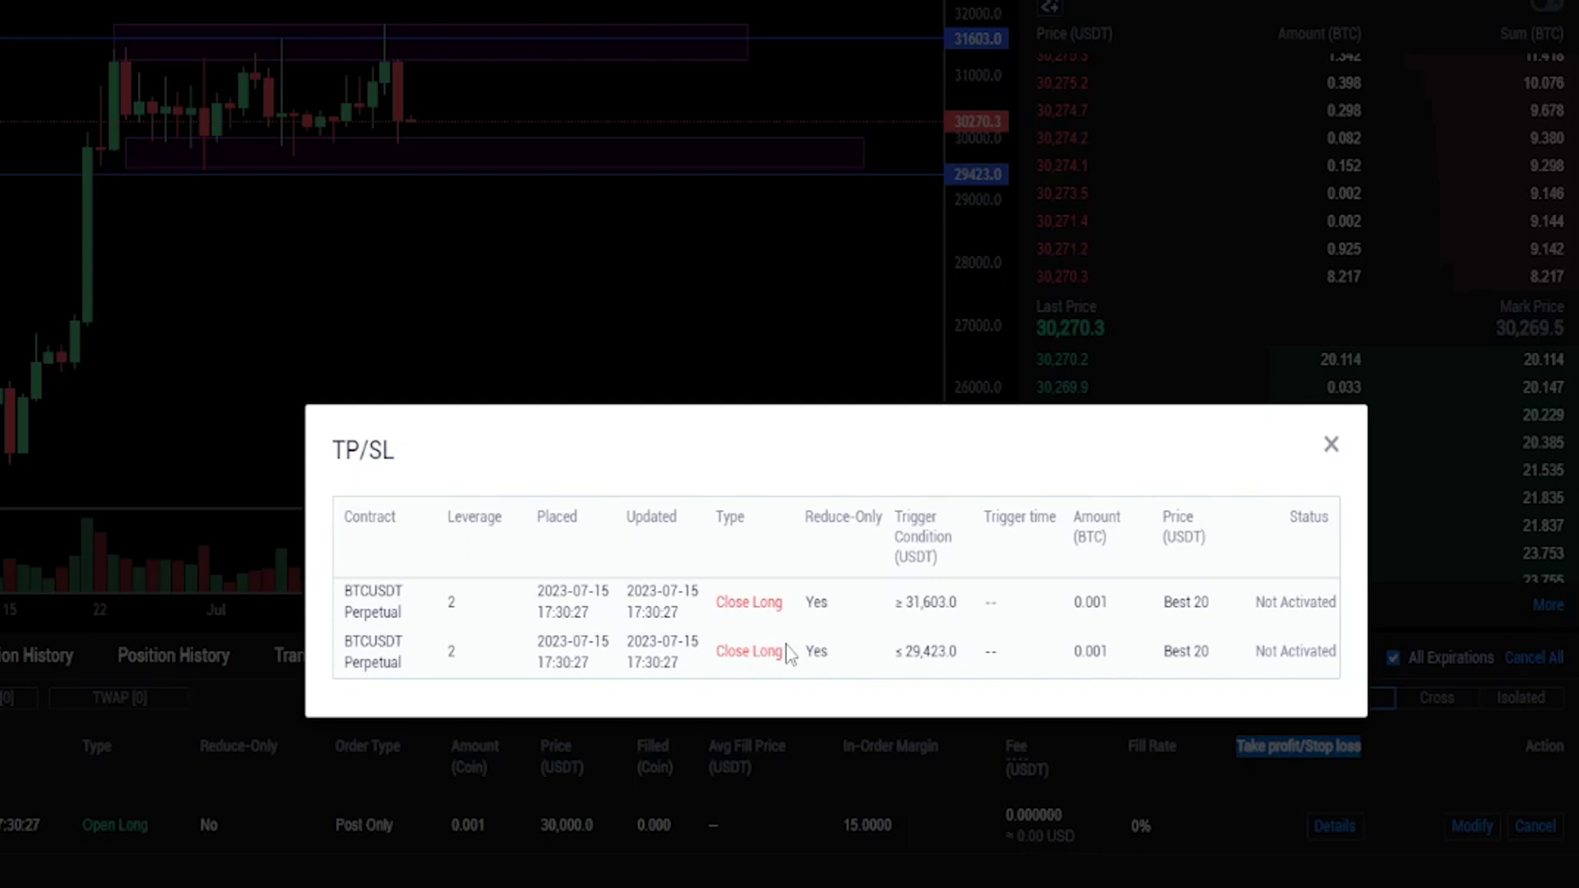
double_click(1333, 522)
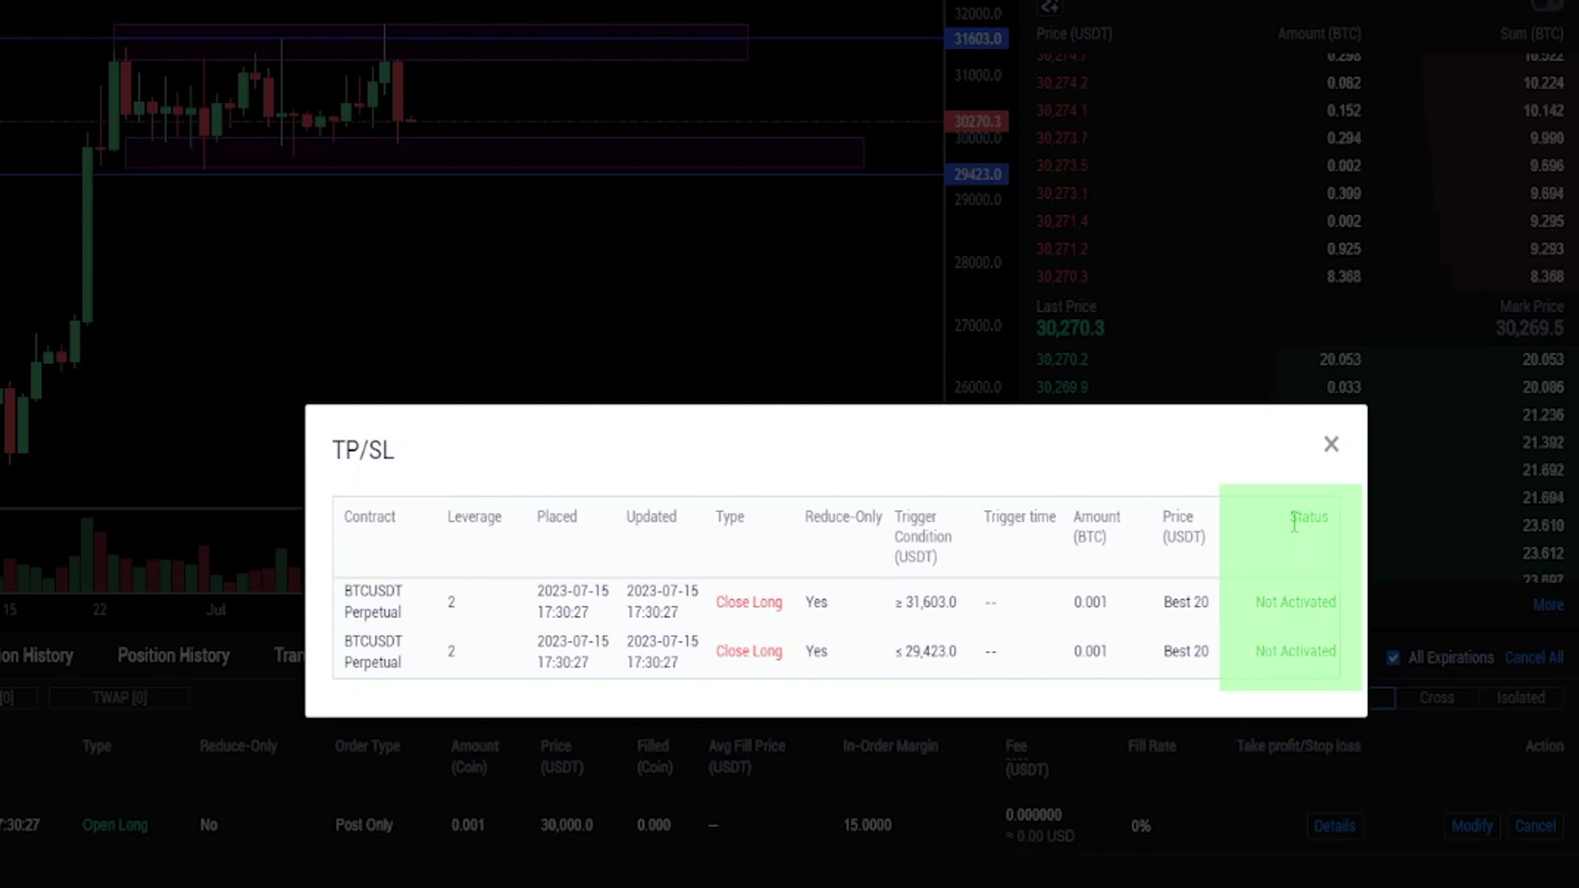
left_click(1269, 594)
left_click_drag(1269, 594, 1335, 603)
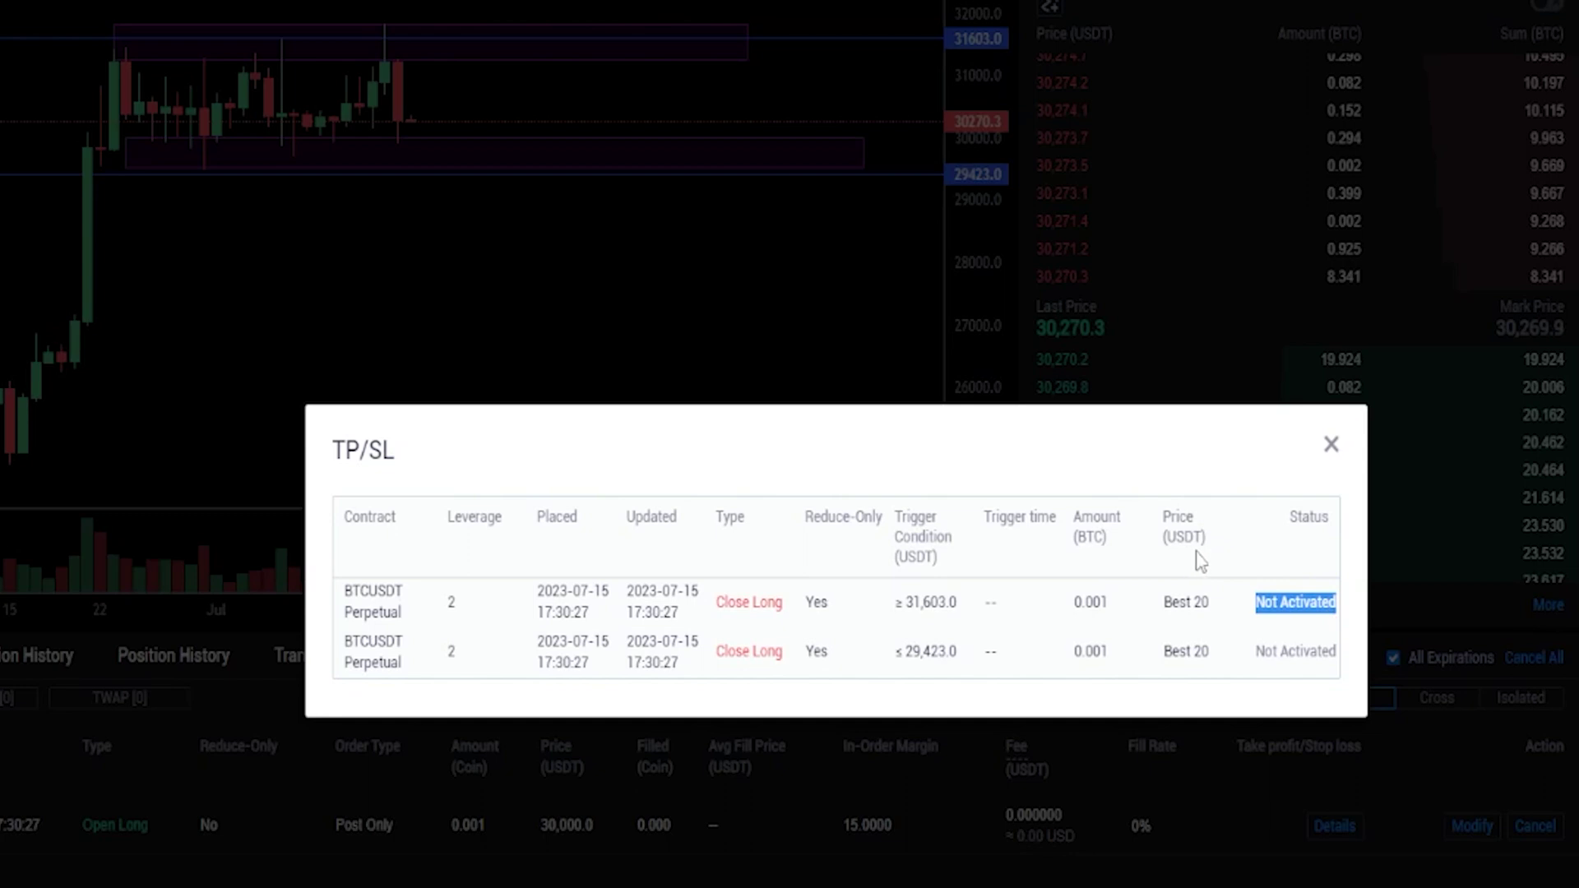
left_click(1331, 453)
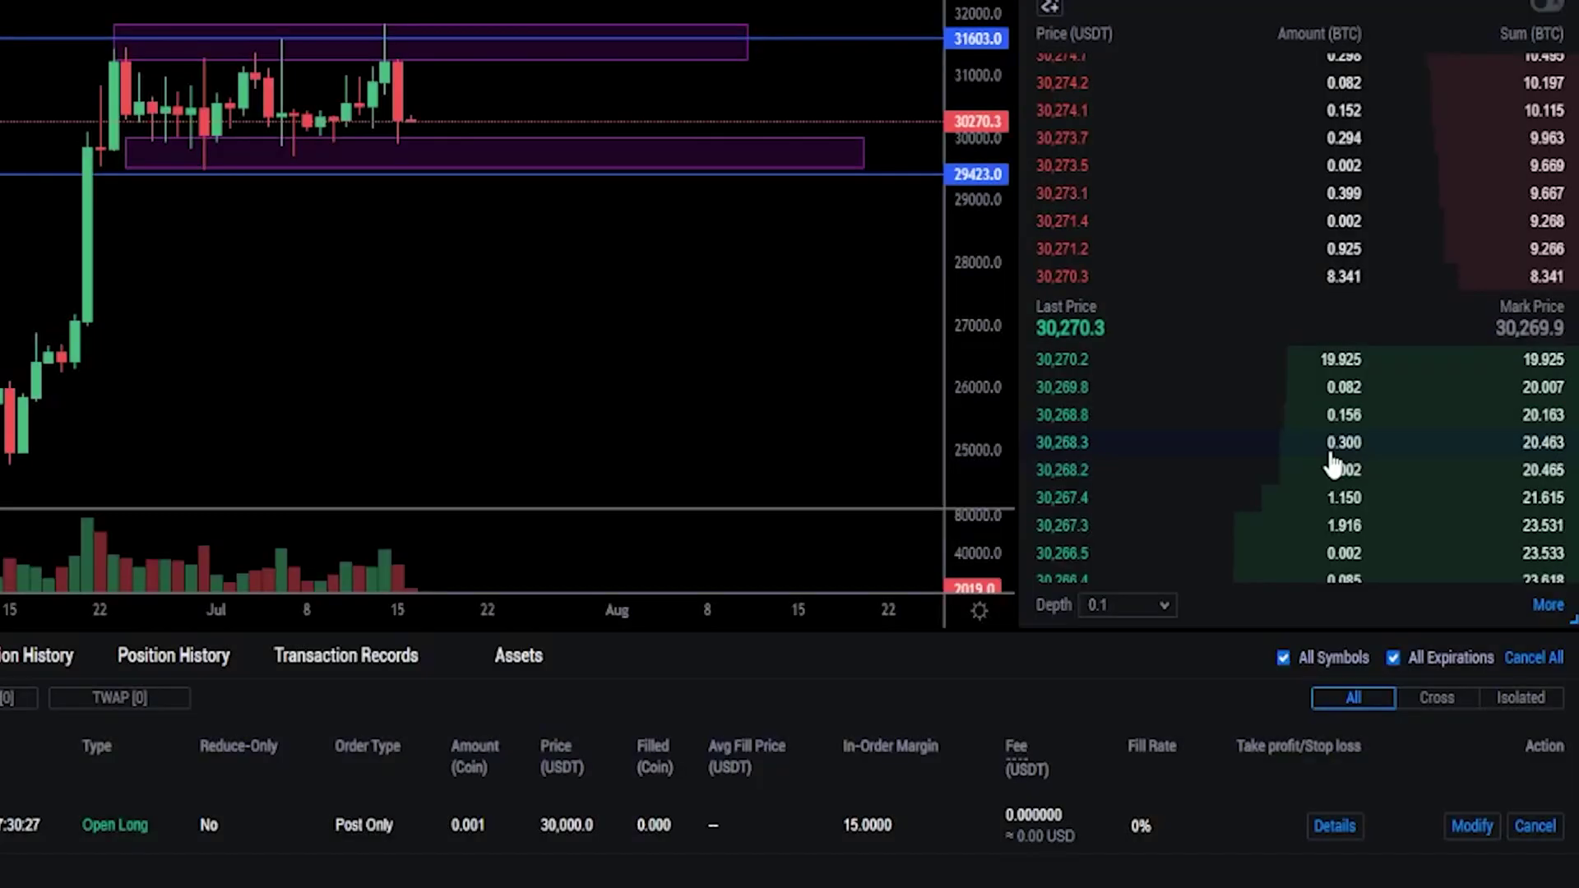
Step: Cancel the pending post-only Open Long order priced at 30,000 USDT
left_click(1544, 839)
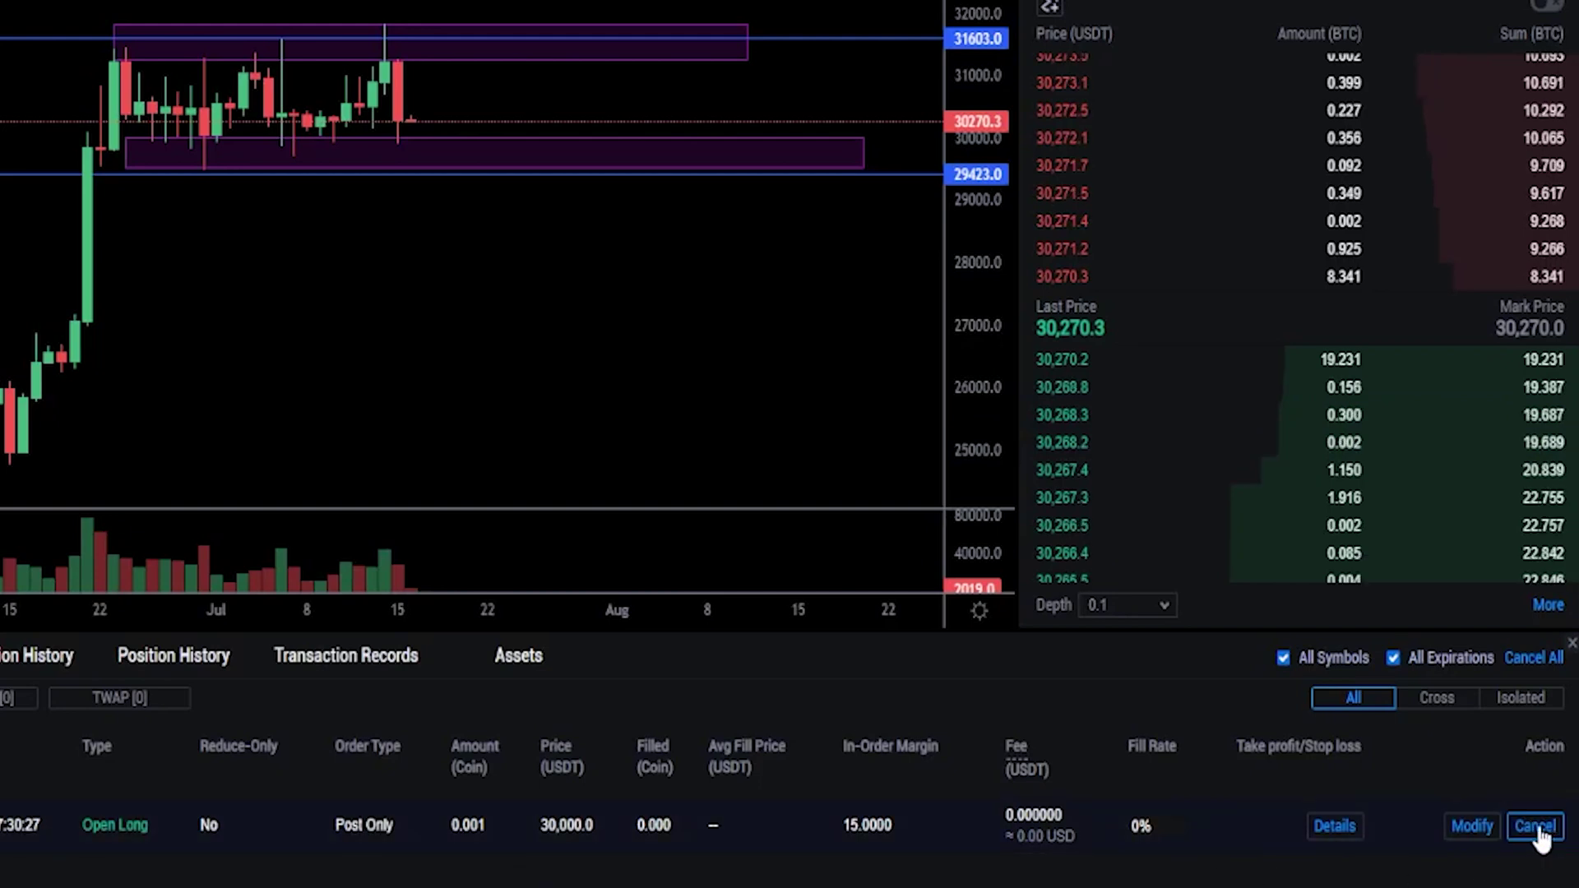